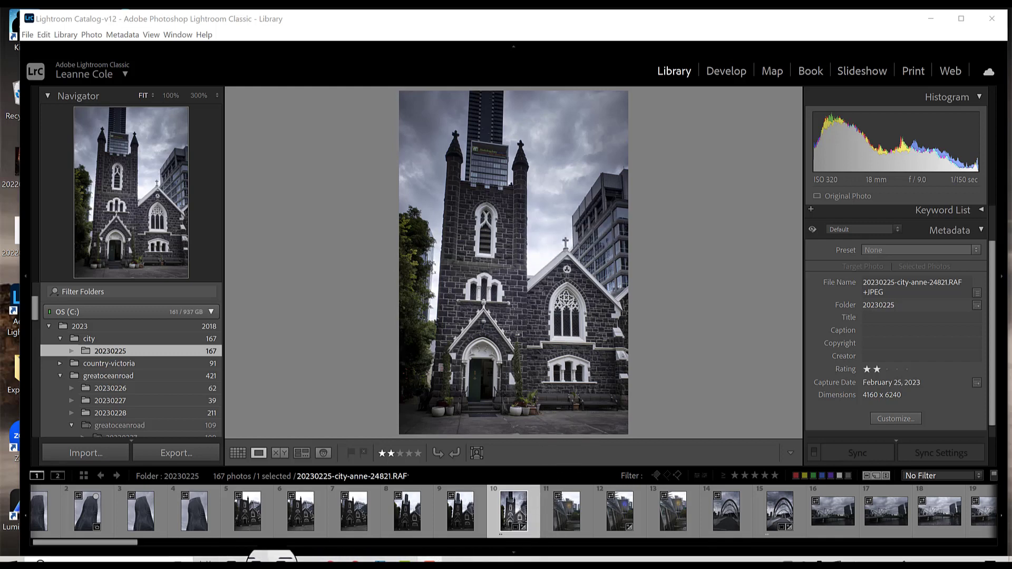
Preview the church photo full-screen in Adobe Bridge, then switch back to Lightroom Classic
{"action": "left_click", "coordinate": [280, 559]}
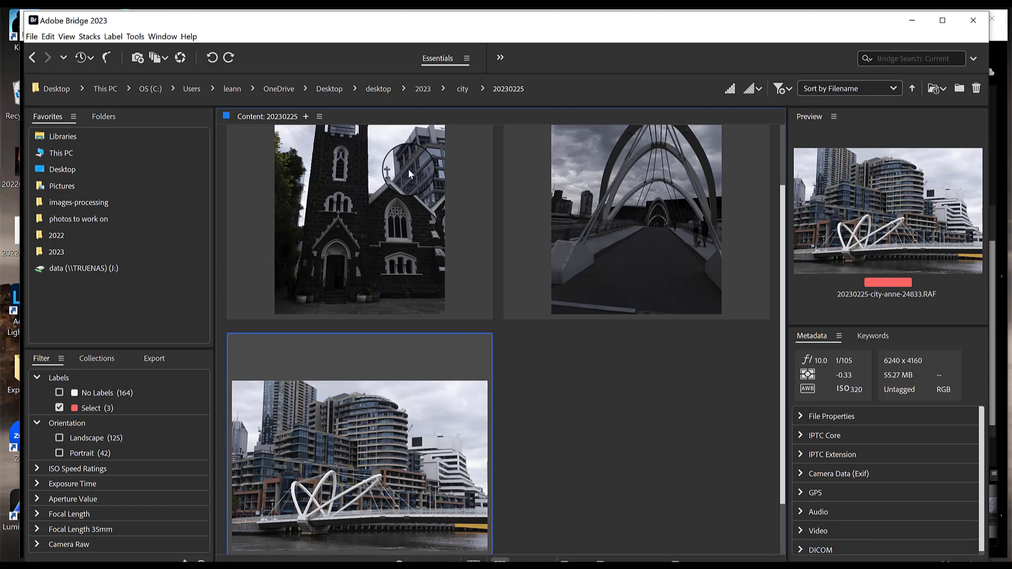
{"action": "left_click", "coordinate": [491, 169]}
{"action": "key", "text": "space"}
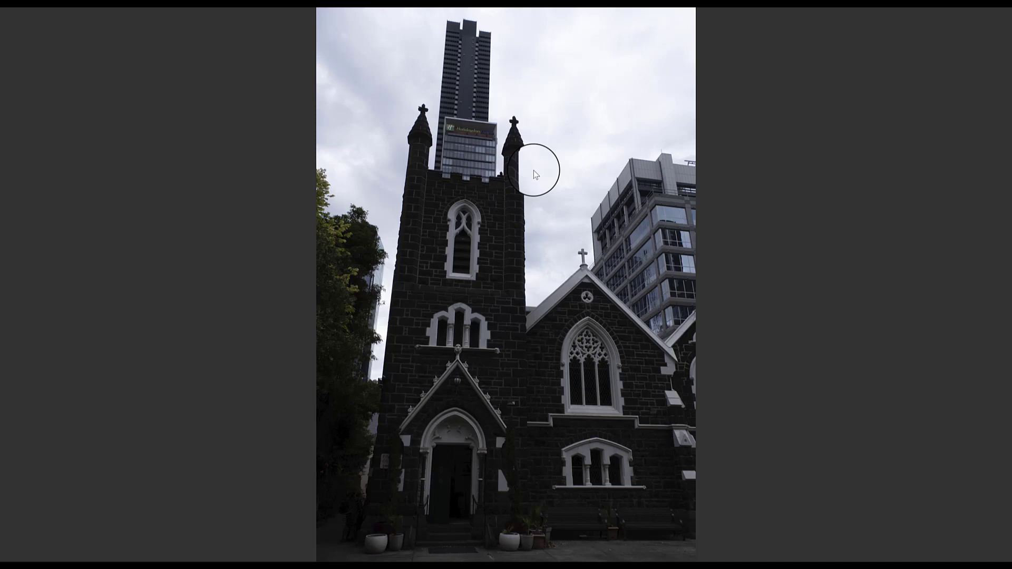
{"action": "key", "text": "space"}
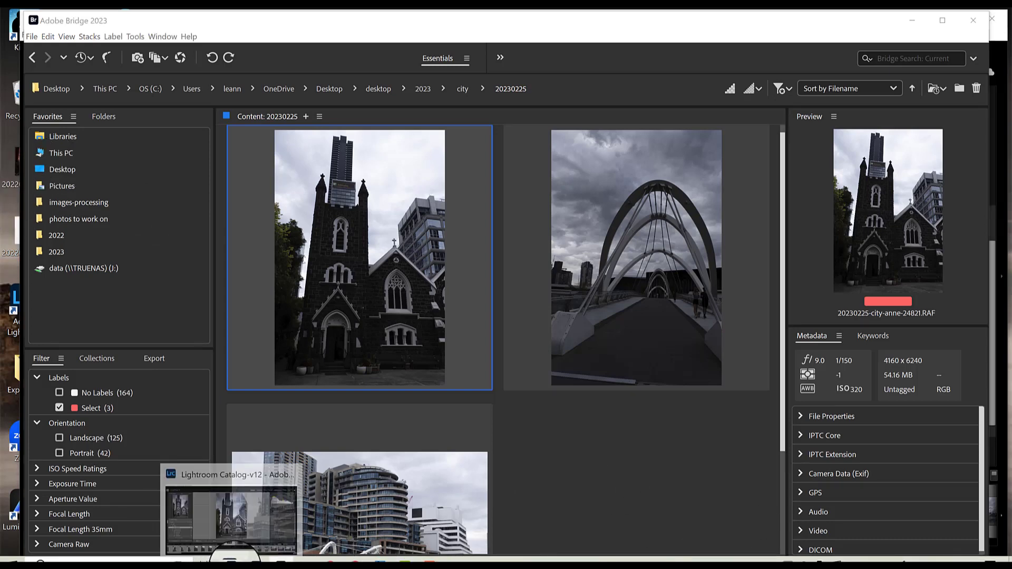
{"action": "left_click", "coordinate": [231, 559]}
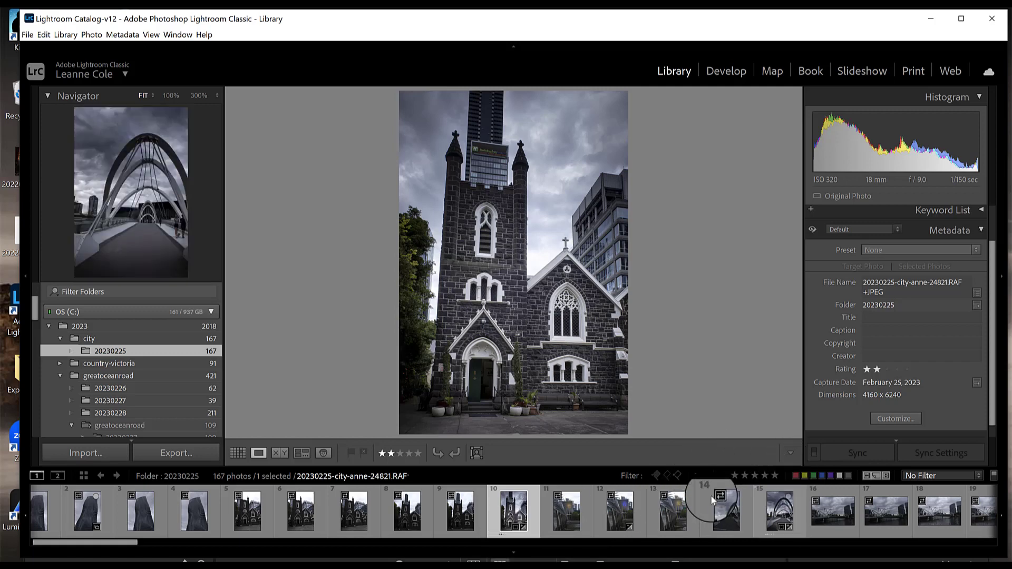
Filter the filmstrip to photos rated two stars or higher and select all of them
{"action": "left_click", "coordinate": [744, 476]}
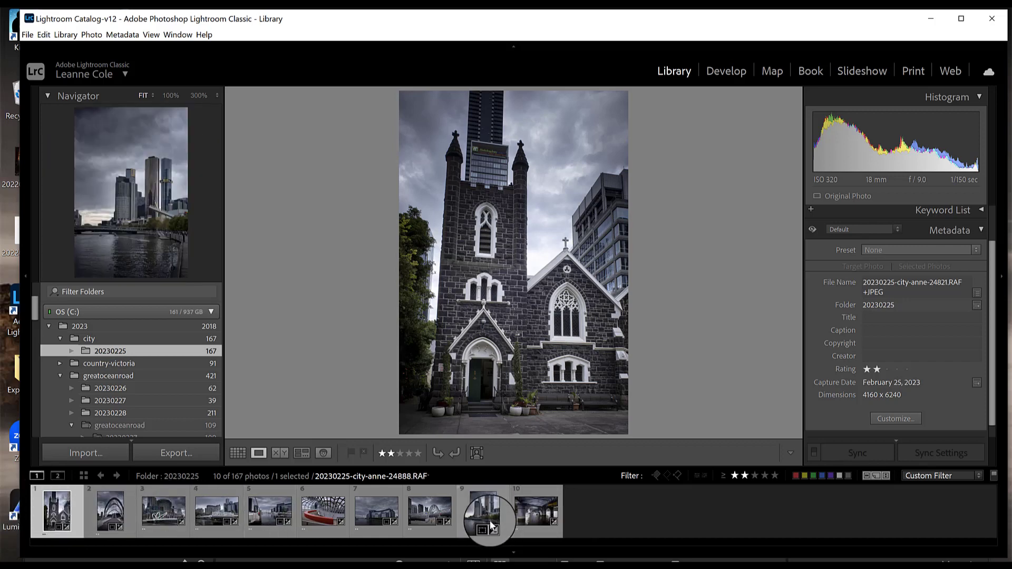
{"action": "key", "text": "ctrl+a"}
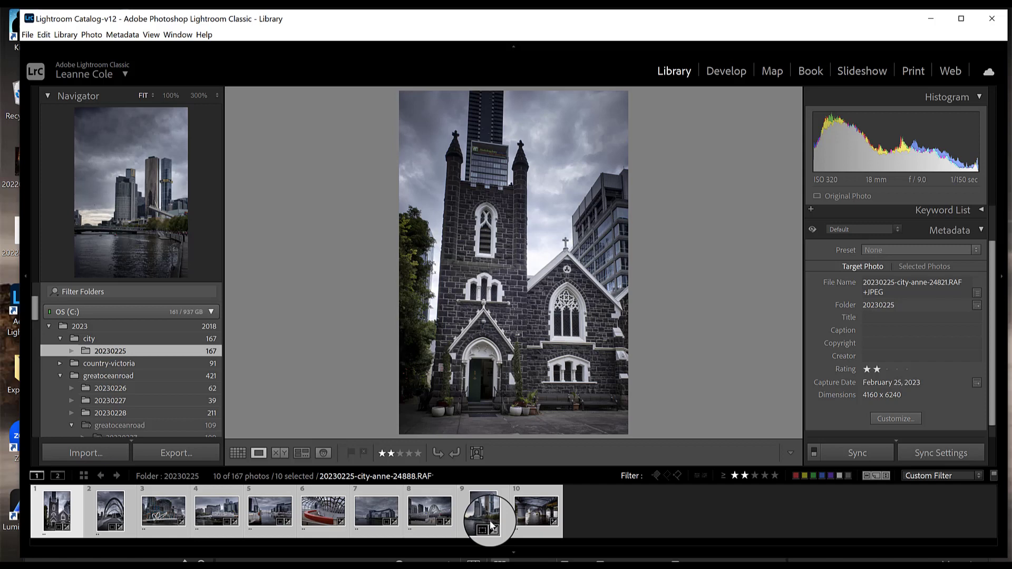
Open the Export dialog and review the export location: same folder as original photo, in subfolder low-res
{"action": "left_click", "coordinate": [170, 454]}
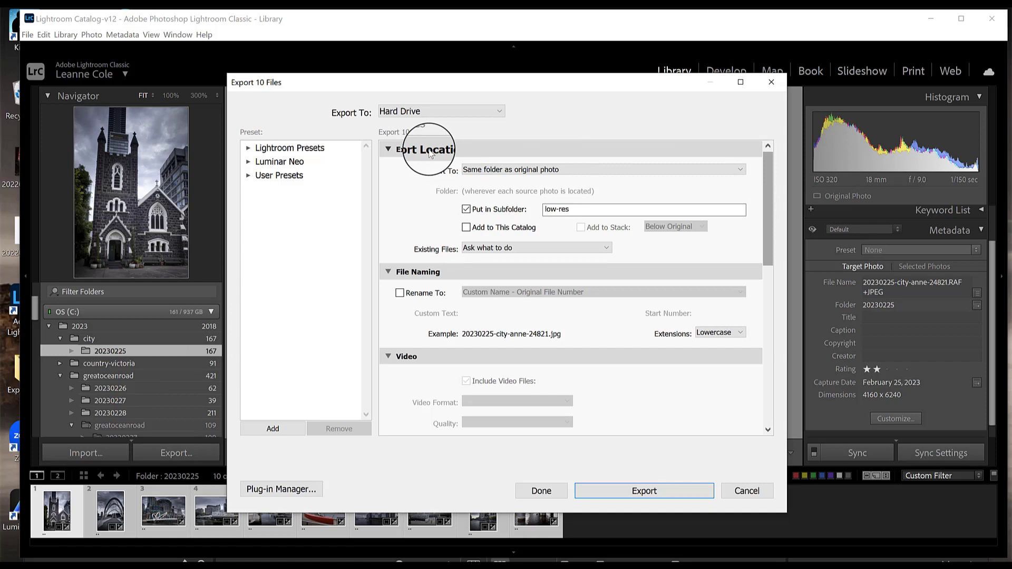
{"action": "left_click", "coordinate": [740, 170]}
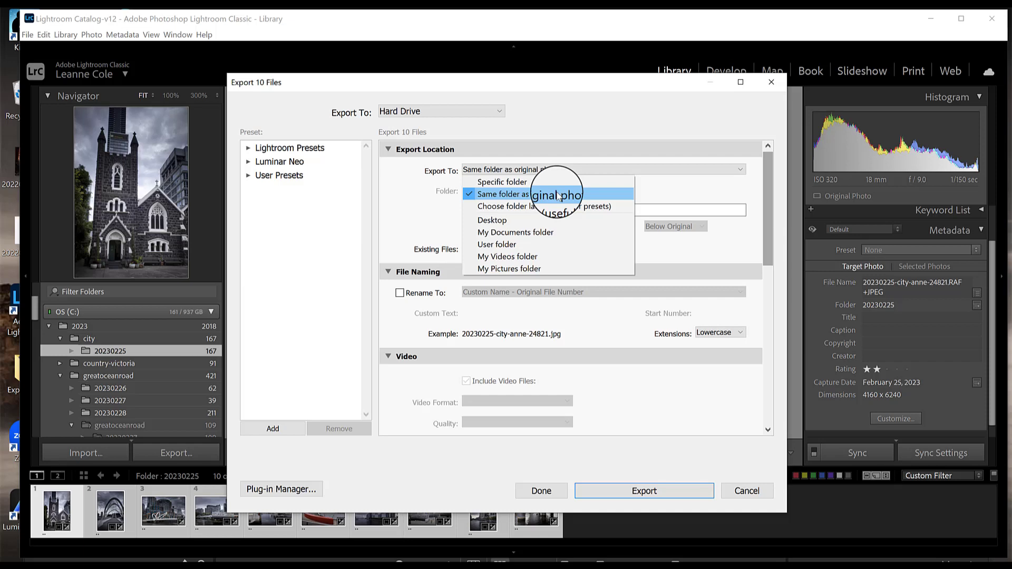
{"action": "left_click", "coordinate": [663, 188]}
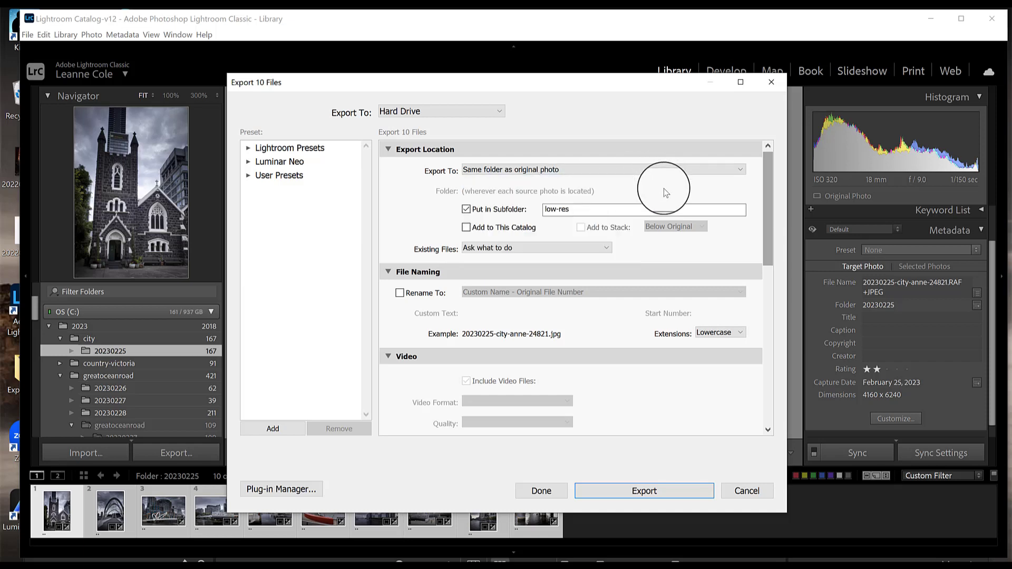
{"action": "left_click", "coordinate": [465, 212]}
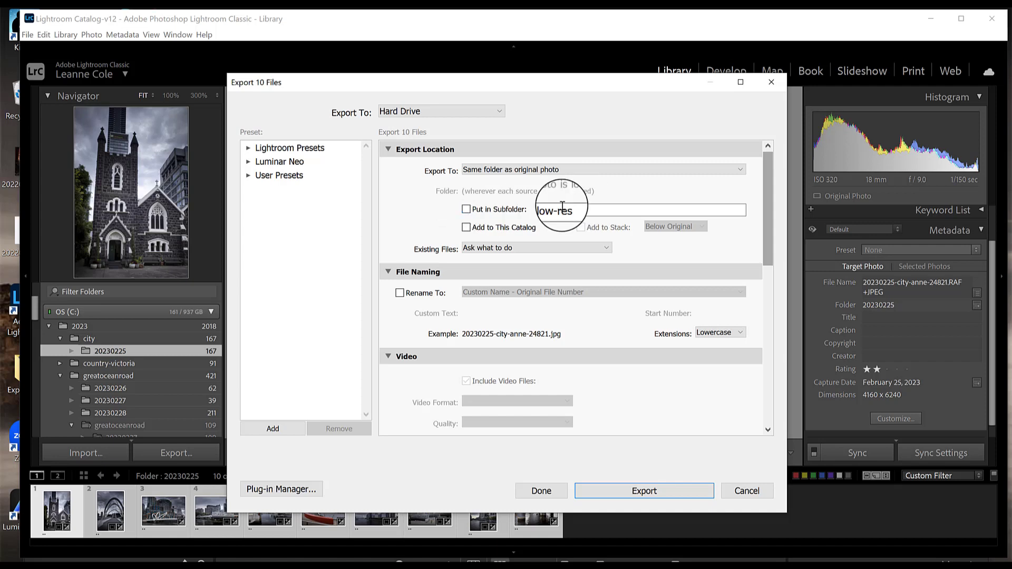
{"action": "left_click", "coordinate": [467, 210]}
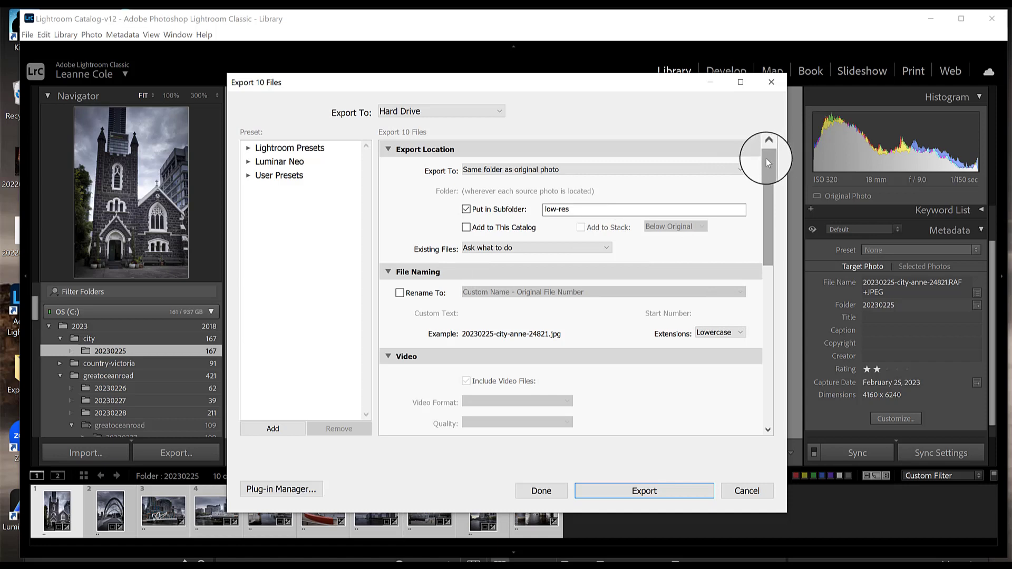
Set the image format to JPEG with quality 83 and colour space sRGB
{"action": "left_click_drag", "start_coordinate": [766, 158], "coordinate": [766, 242]}
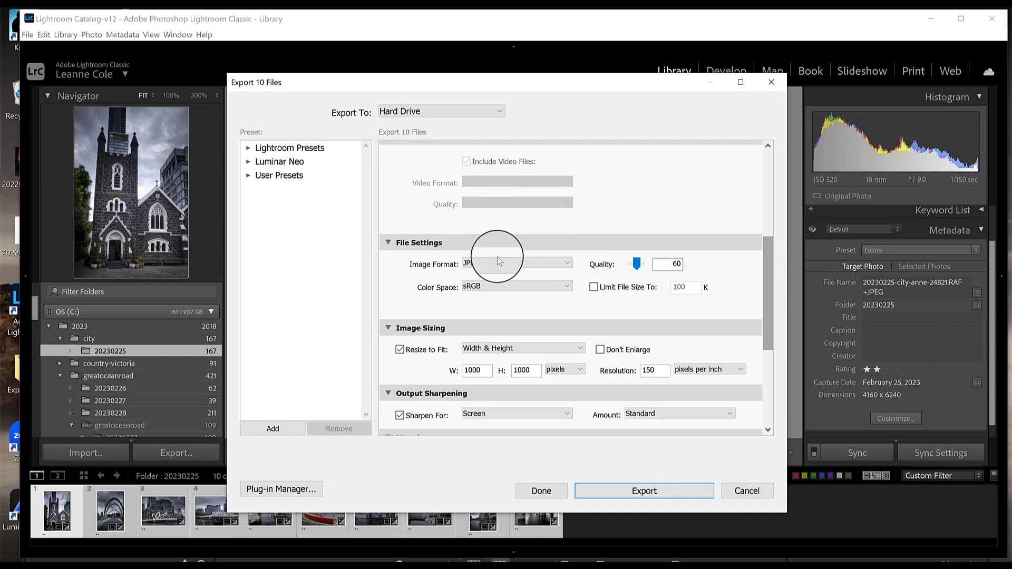
{"action": "left_click", "coordinate": [495, 264]}
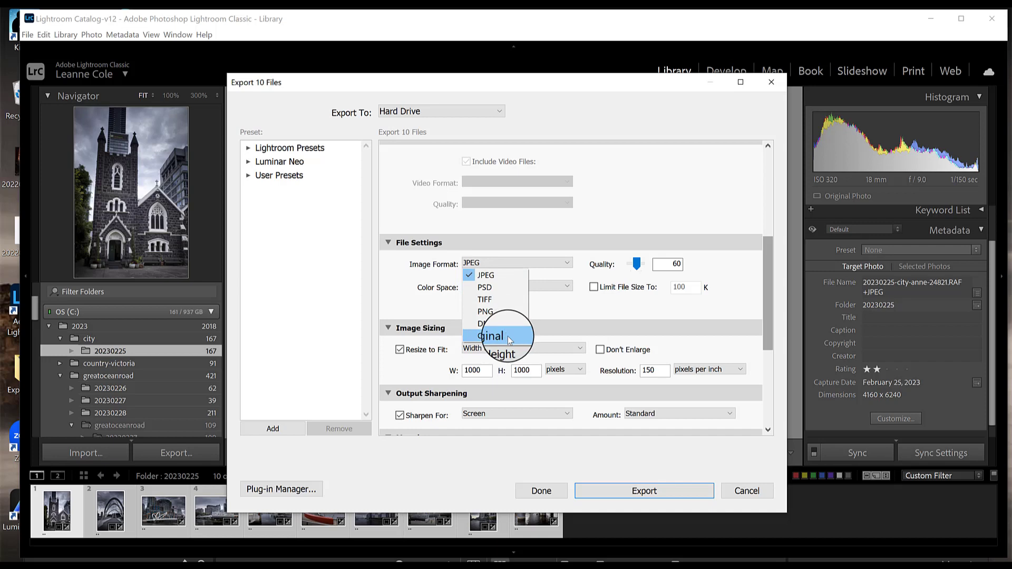
{"action": "left_click", "coordinate": [510, 278]}
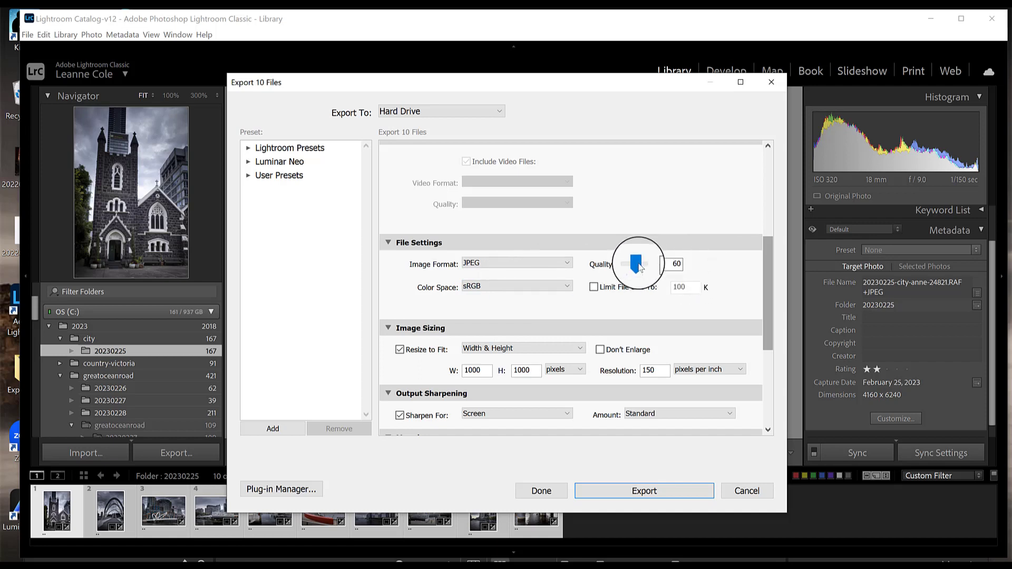
{"action": "left_click_drag", "start_coordinate": [636, 263], "coordinate": [641, 268]}
{"action": "left_click_drag", "start_coordinate": [642, 267], "coordinate": [641, 267]}
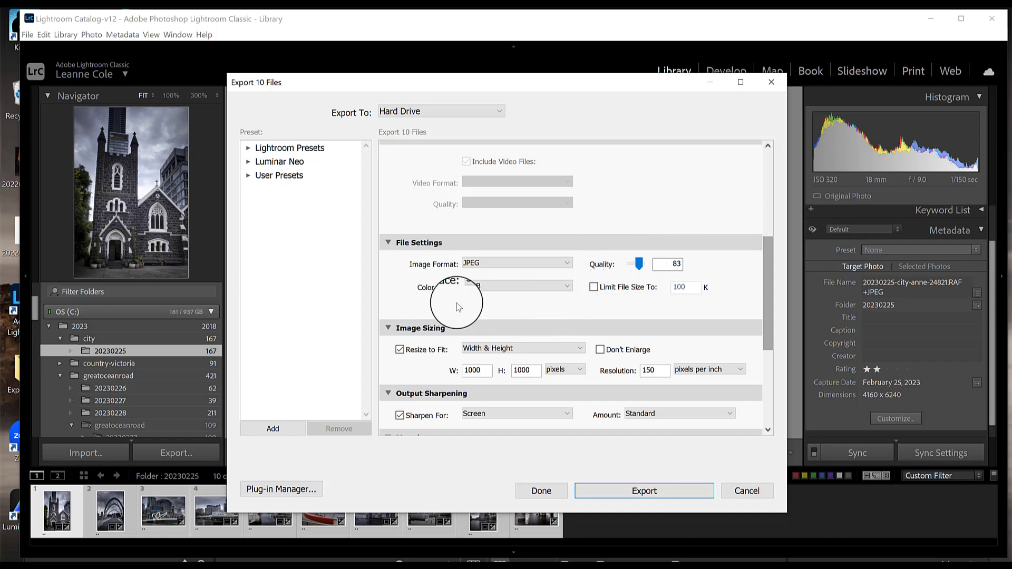
{"action": "left_click", "coordinate": [567, 289]}
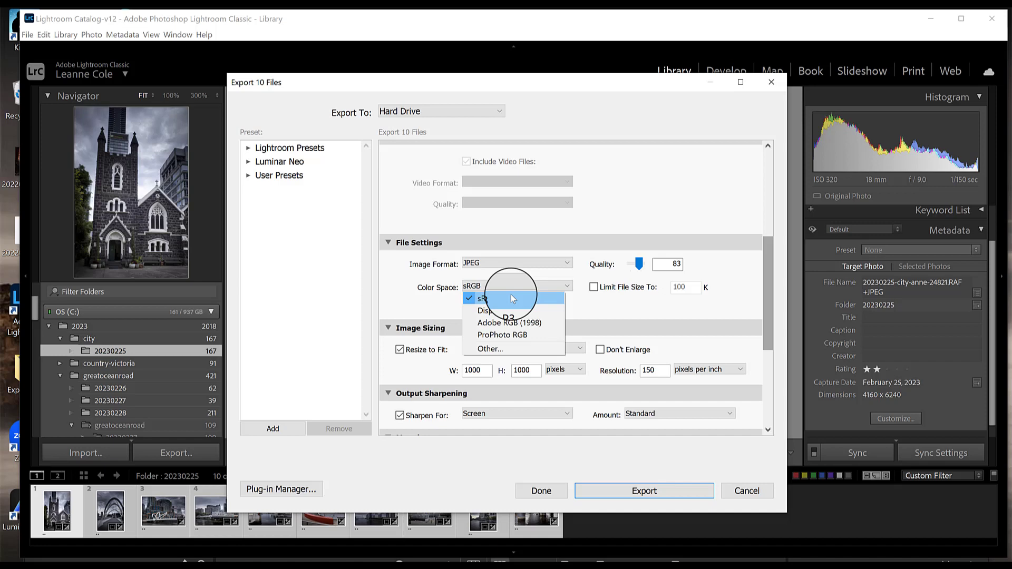
{"action": "left_click", "coordinate": [671, 299]}
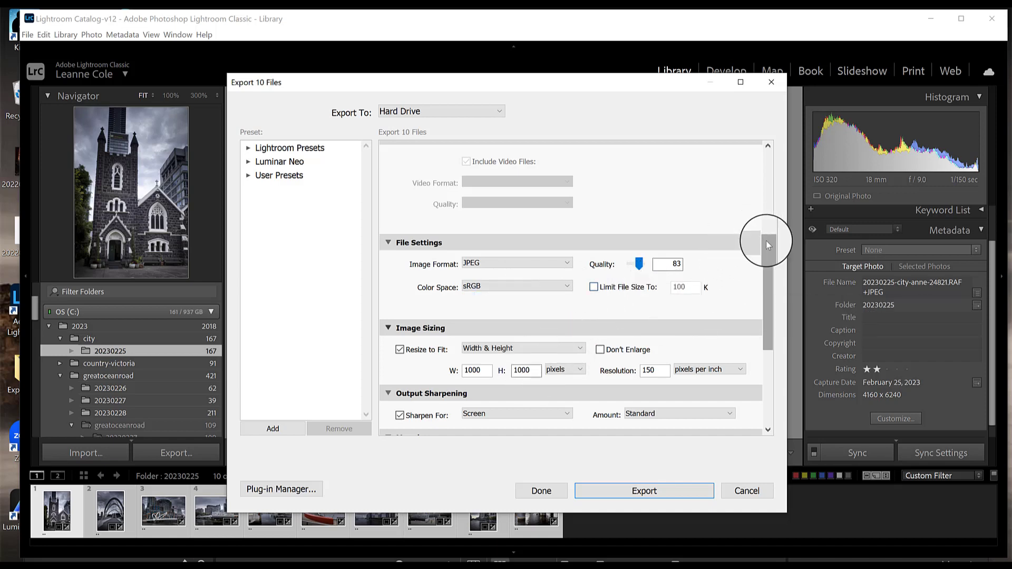
Enable Resize to Fit at 1000 by 1000 pixels and set output sharpening for Screen
{"action": "left_click_drag", "start_coordinate": [767, 240], "coordinate": [767, 270]}
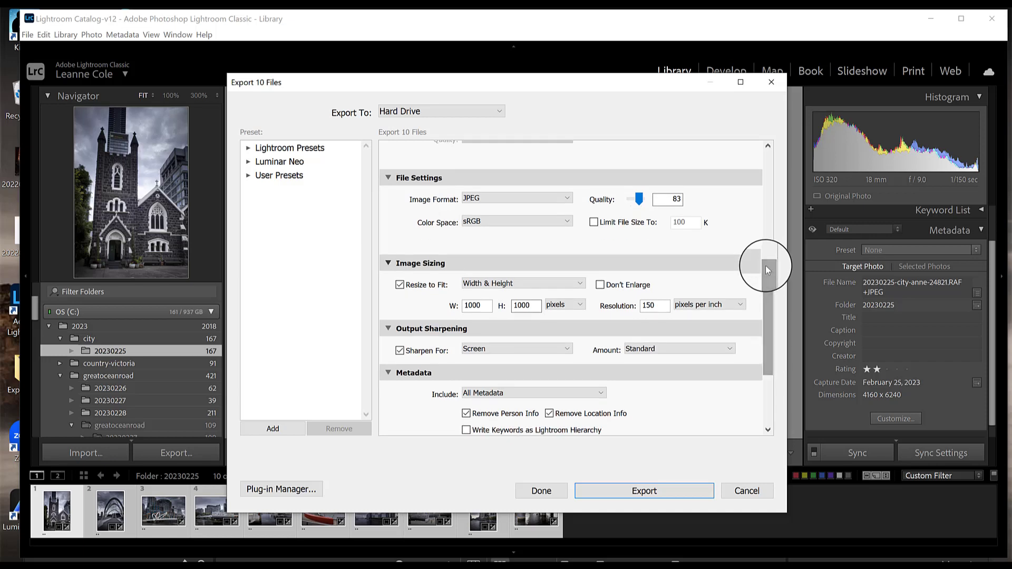
{"action": "left_click", "coordinate": [401, 286]}
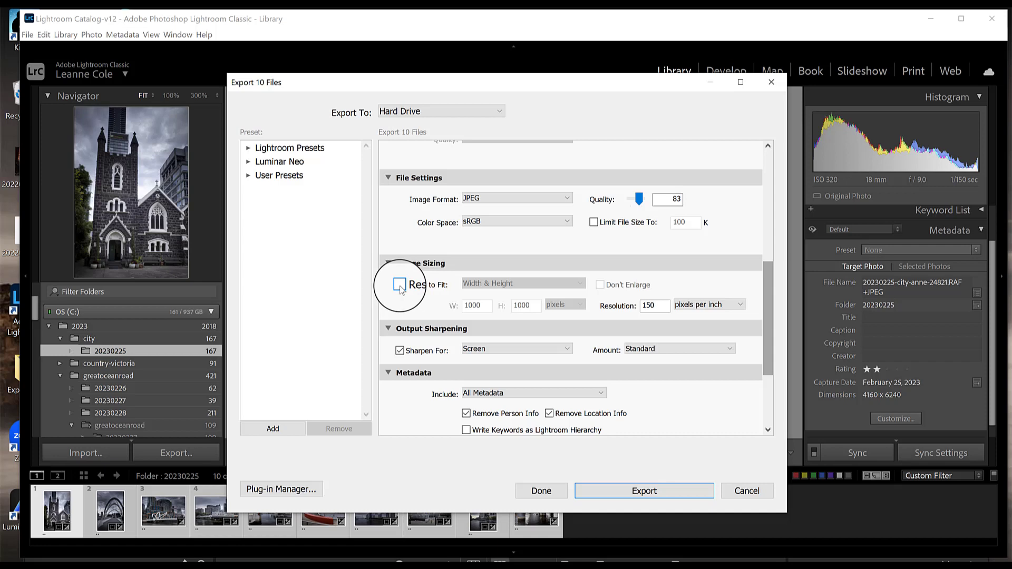
{"action": "left_click", "coordinate": [400, 285]}
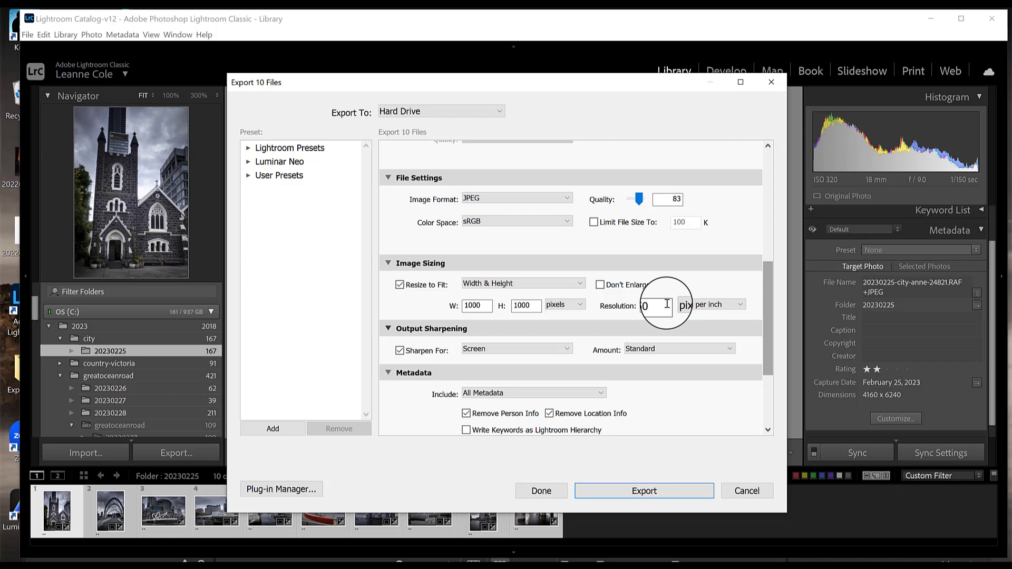
{"action": "left_click", "coordinate": [566, 349]}
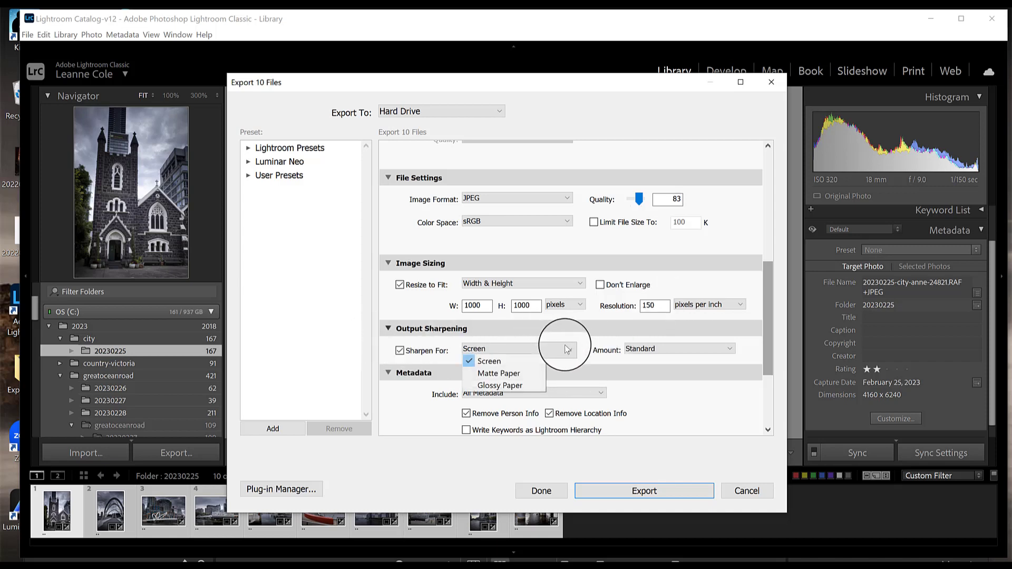
{"action": "left_click", "coordinate": [519, 363]}
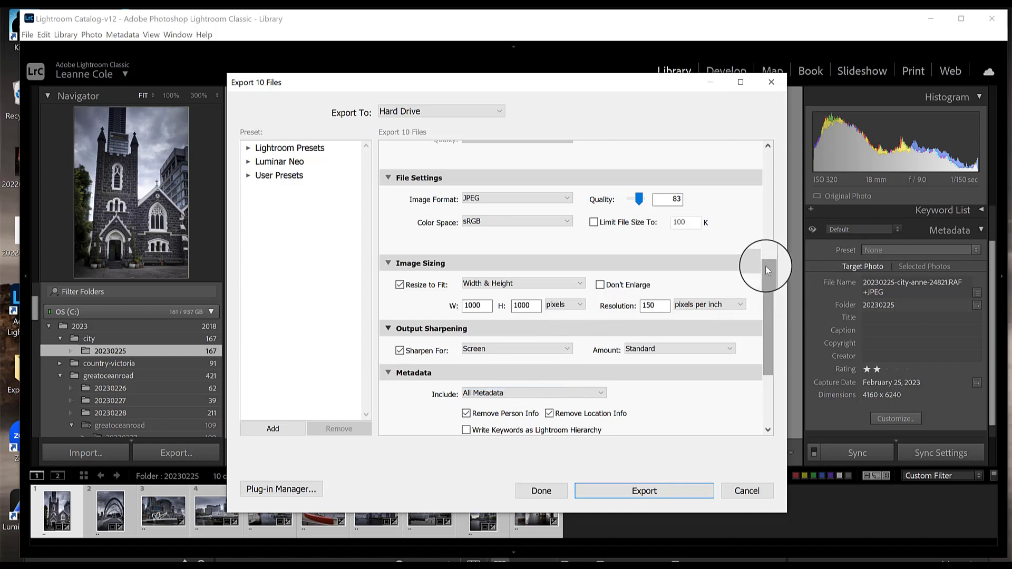
Review the metadata inclusion options, keeping All Metadata
{"action": "left_click_drag", "start_coordinate": [767, 271], "coordinate": [762, 306]}
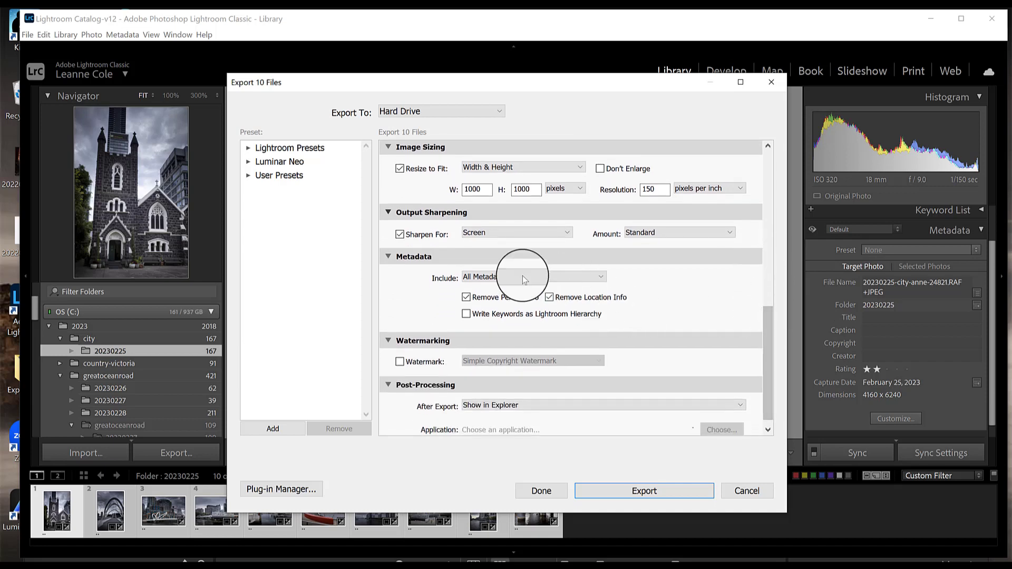
{"action": "left_click", "coordinate": [481, 278]}
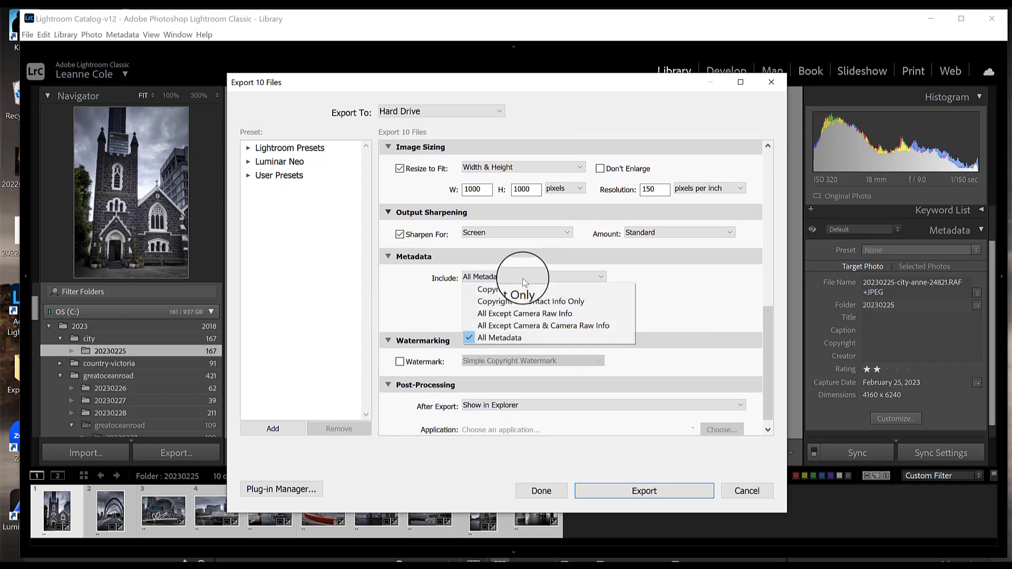
{"action": "left_click", "coordinate": [640, 279]}
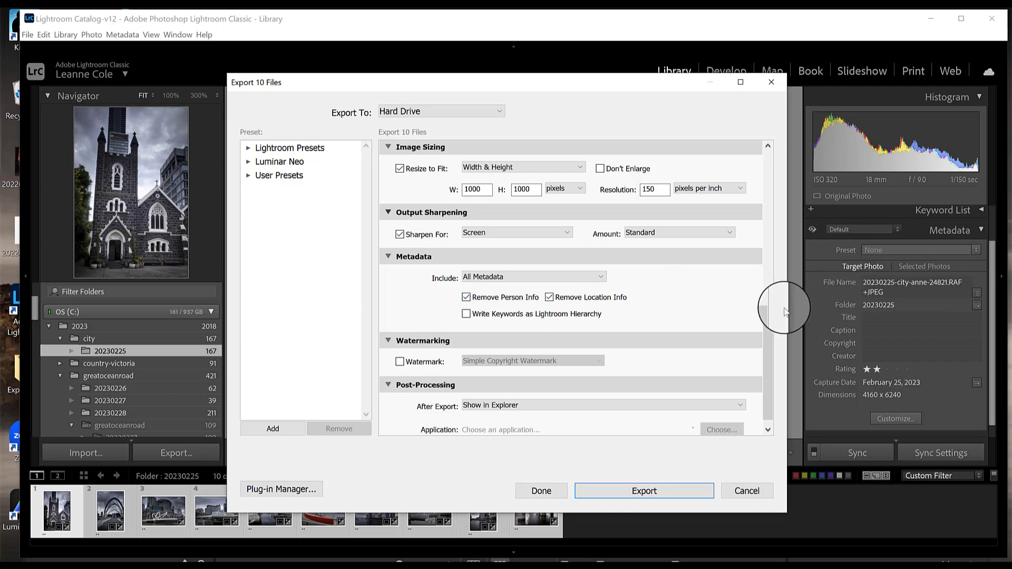
Set the after-export action to Show in Explorer and export the ten photos
{"action": "left_click_drag", "start_coordinate": [767, 314], "coordinate": [766, 330]}
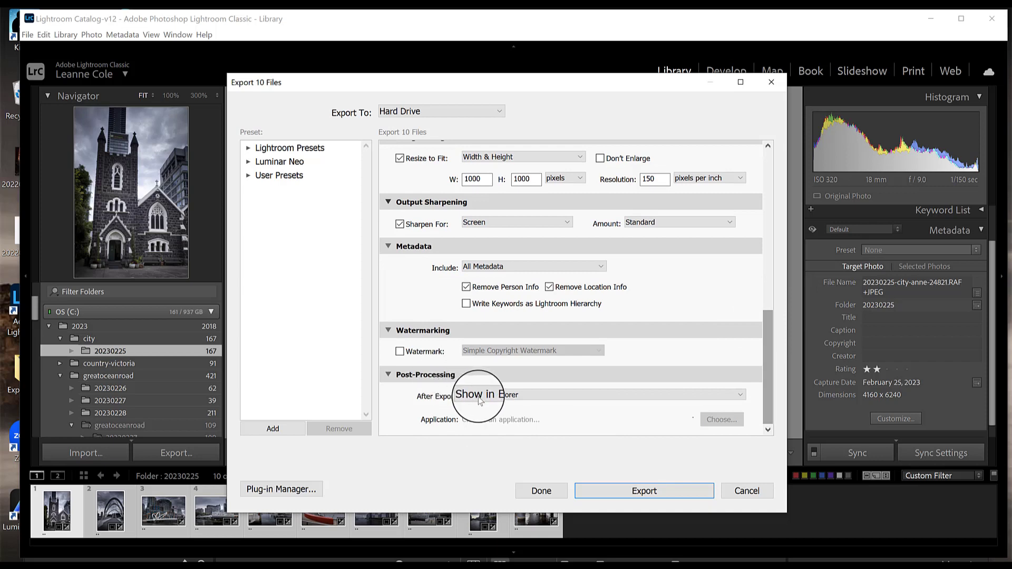
{"action": "left_click", "coordinate": [723, 394]}
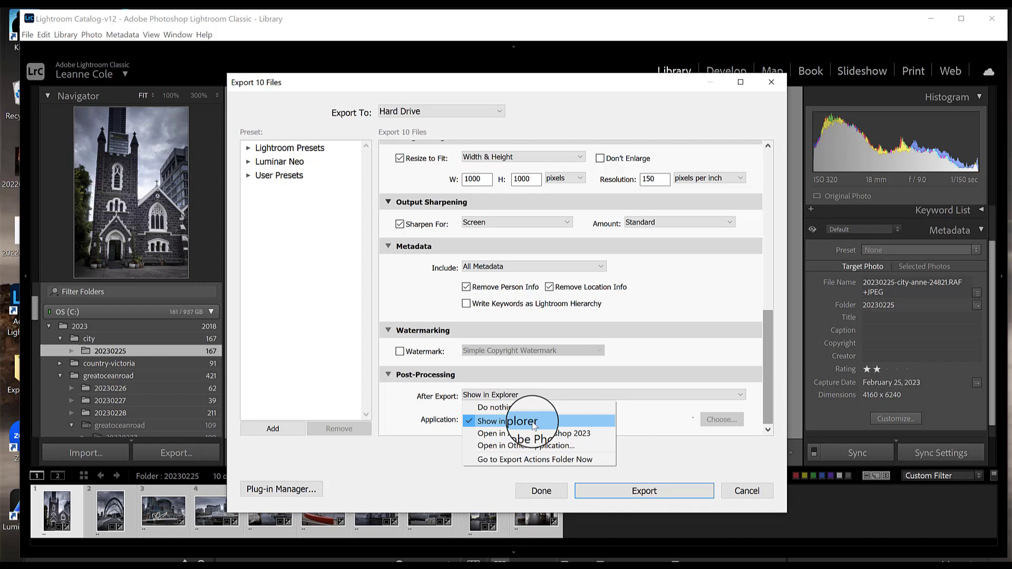
{"action": "left_click", "coordinate": [650, 417]}
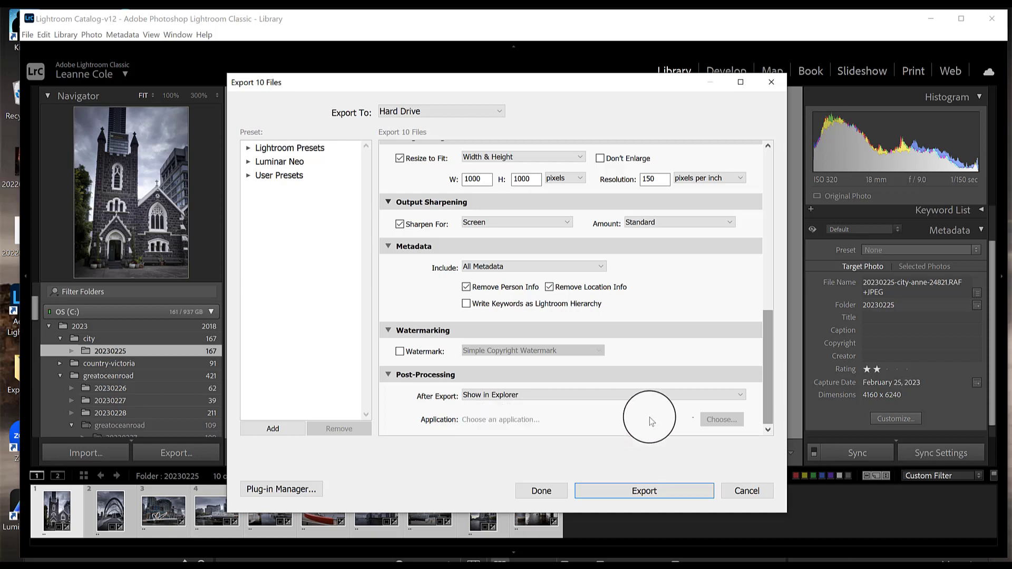
{"action": "left_click", "coordinate": [631, 492]}
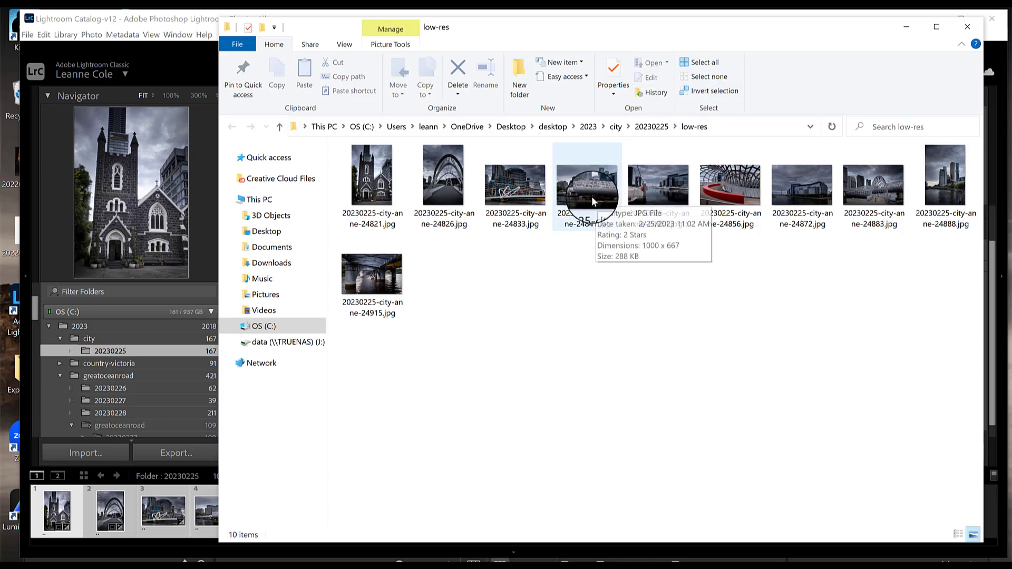
Close the exported folder window, select all ten rated photos again and reopen the Export dialog
{"action": "left_click", "coordinate": [967, 25]}
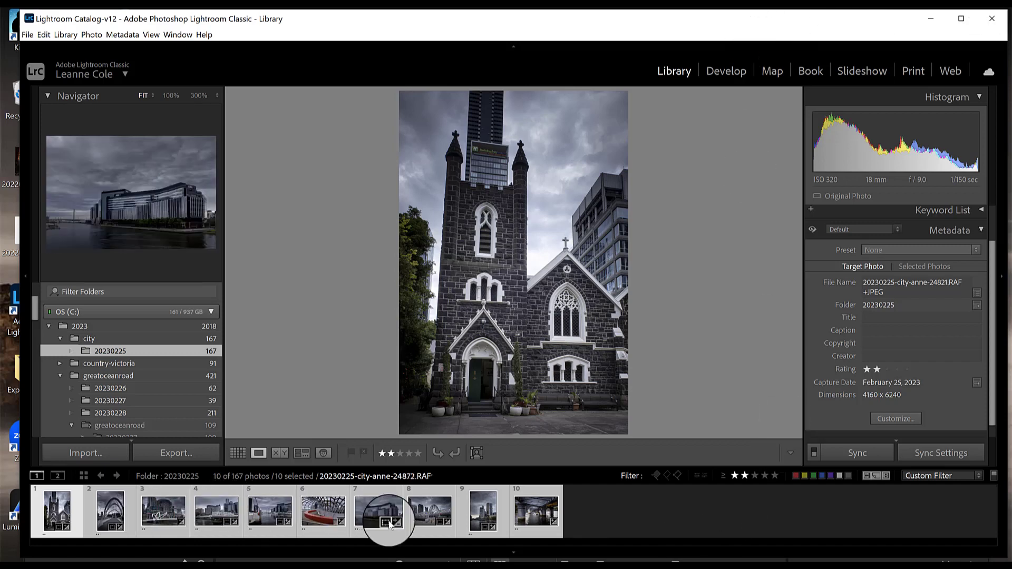
{"action": "left_click", "coordinate": [551, 532]}
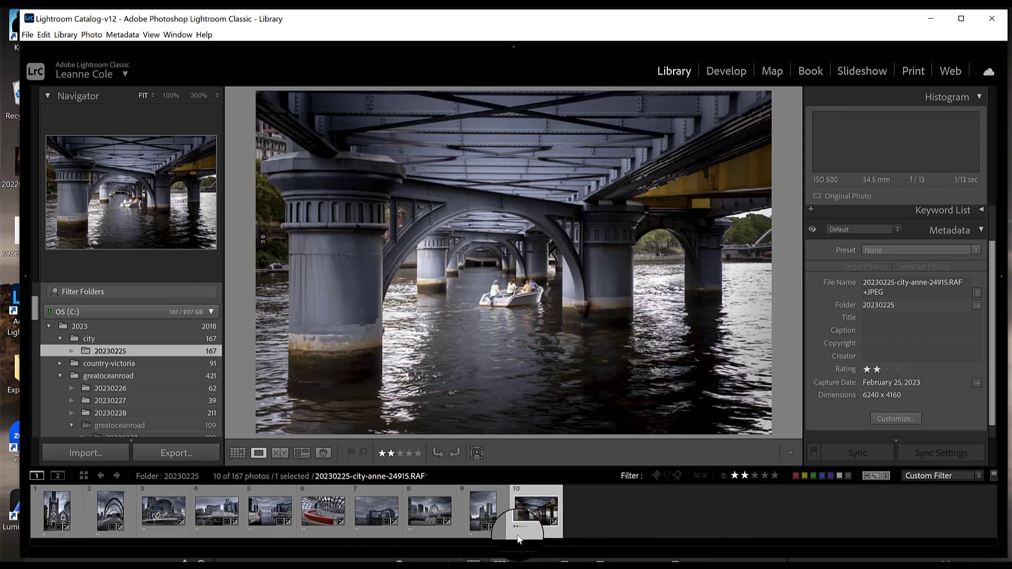
{"action": "key", "text": "ctrl+a"}
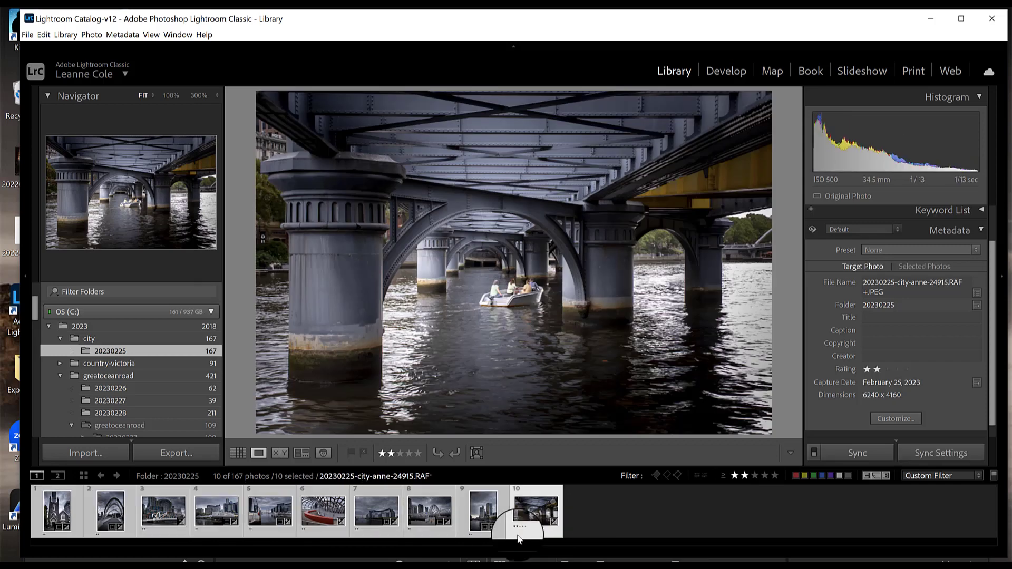
{"action": "left_click", "coordinate": [173, 455]}
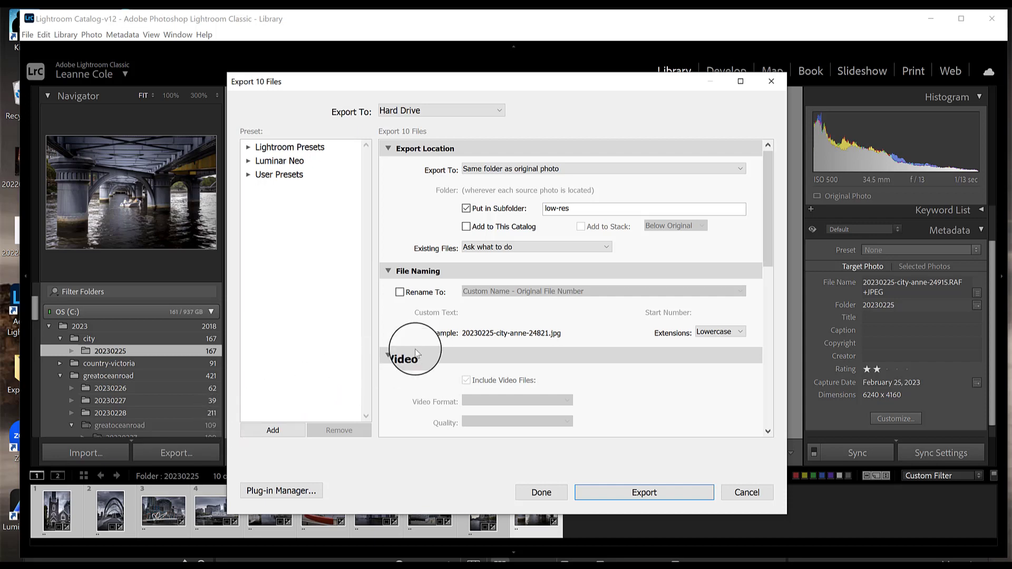
Rename the export subfolder to low-res-2
{"action": "left_click", "coordinate": [576, 207]}
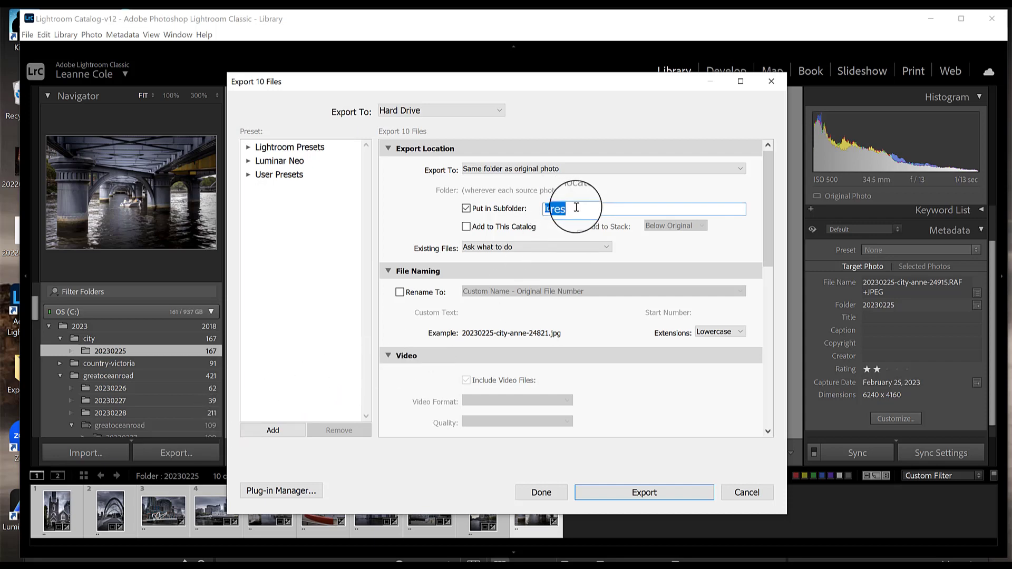
{"action": "left_click", "coordinate": [577, 207]}
{"action": "type", "text": "-res"}
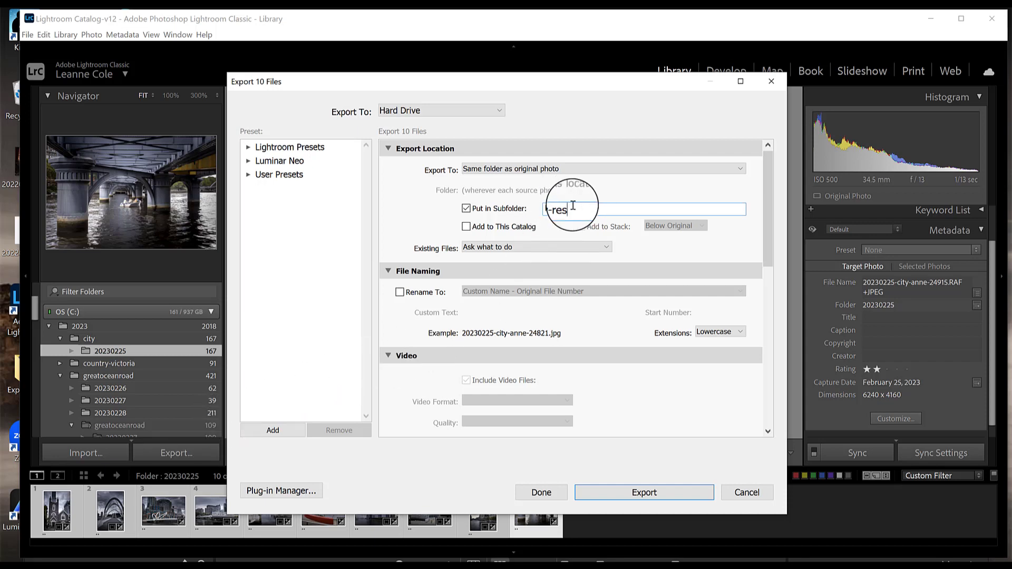
{"action": "type", "text": "-2"}
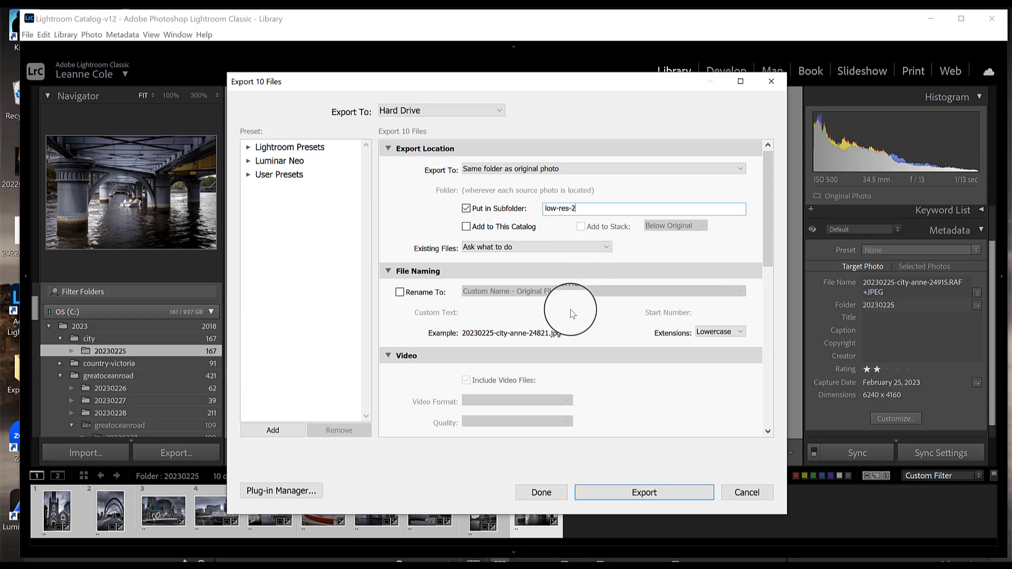
Turn on file renaming using the Custom Name - Original File Number template
{"action": "left_click", "coordinate": [401, 293]}
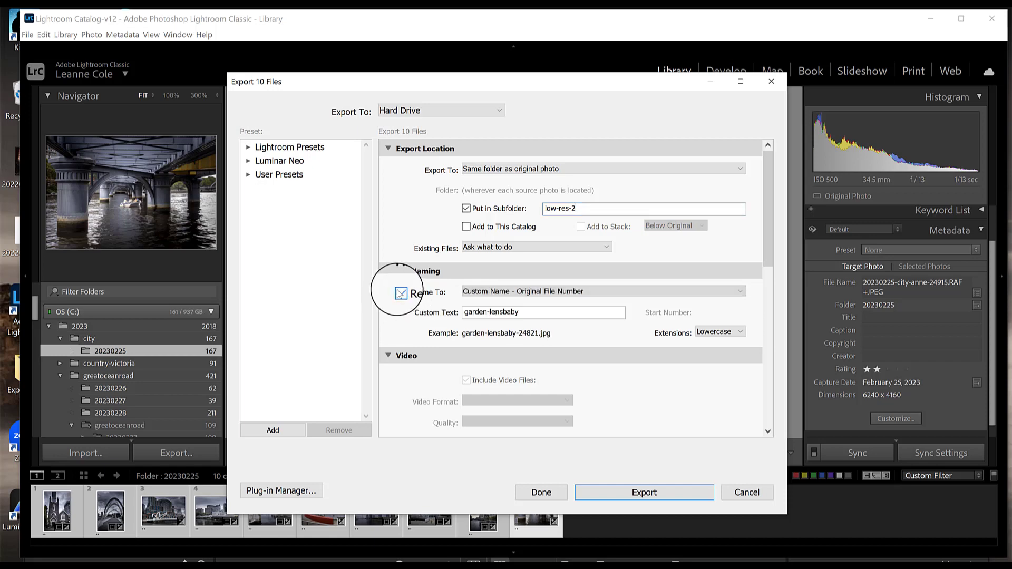
{"action": "left_click", "coordinate": [590, 291]}
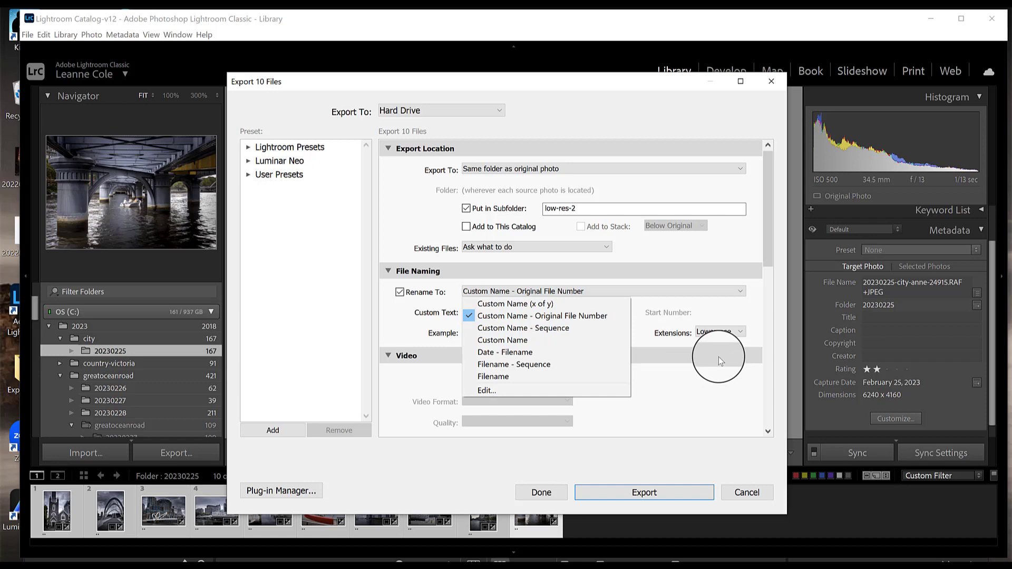
{"action": "left_click", "coordinate": [525, 316]}
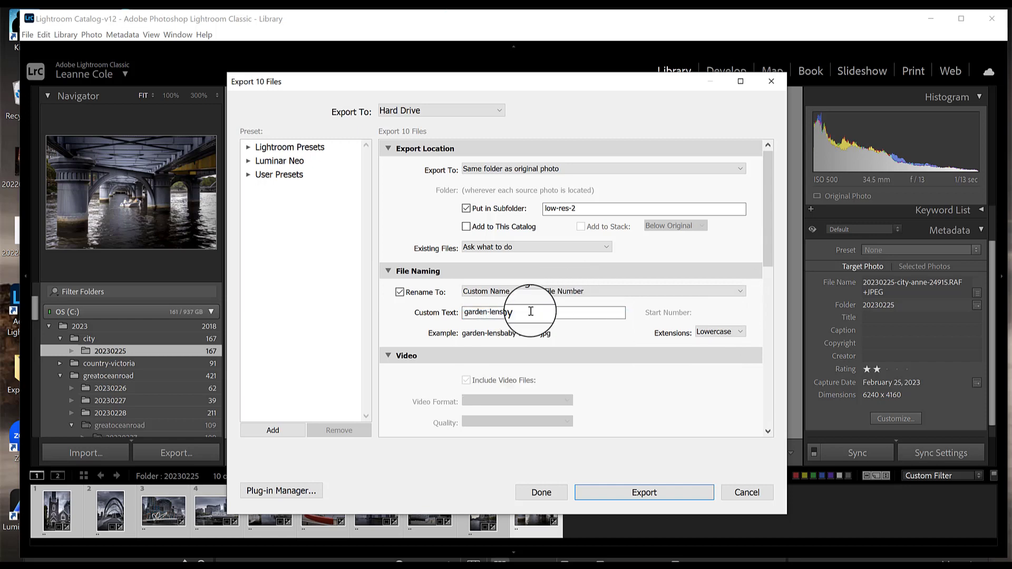
Replace the custom text with melbourne-river- followed by the photographer's first name
{"action": "left_click_drag", "start_coordinate": [525, 312], "coordinate": [455, 317]}
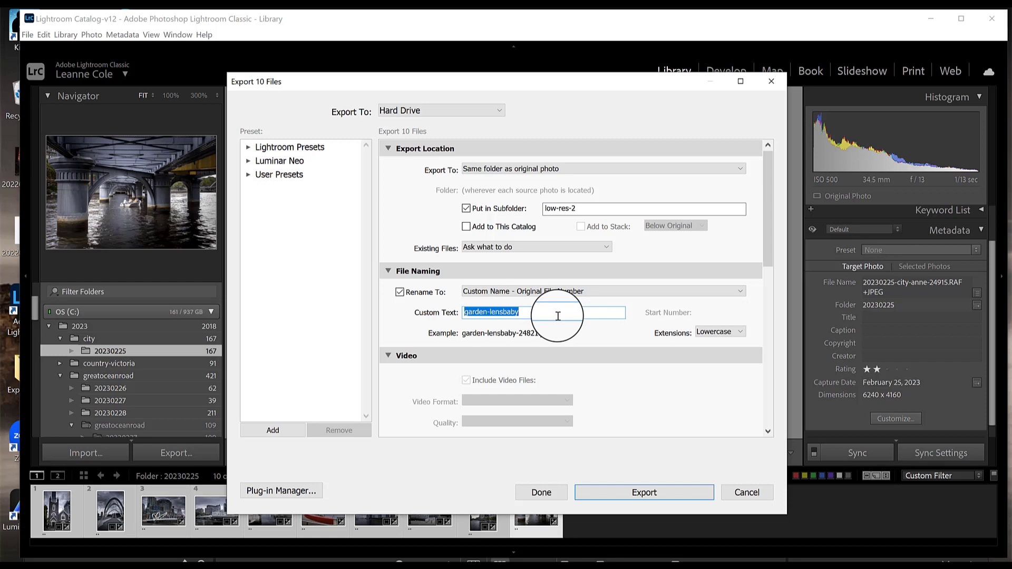
{"action": "type", "text": "cu"}
{"action": "key", "text": "BackSpace"}
{"action": "key", "text": "BackSpace"}
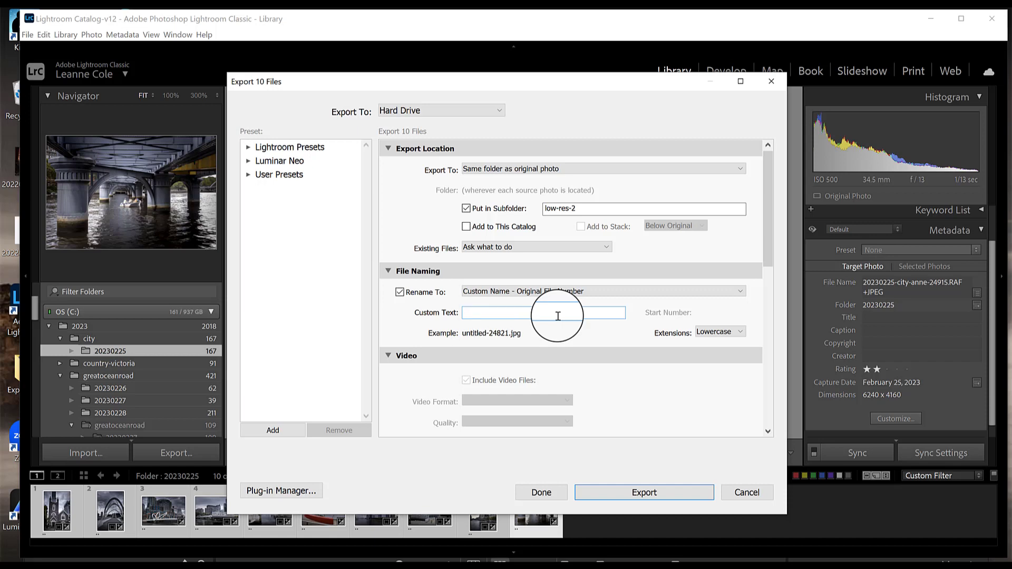
{"action": "type", "text": "melbourne-"}
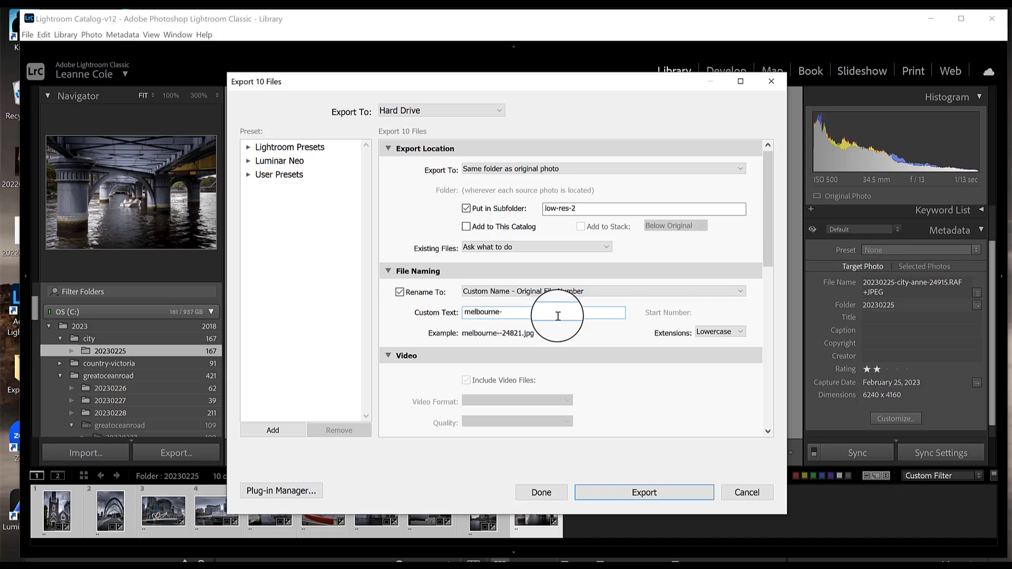
{"action": "type", "text": "bri"}
{"action": "key", "text": "BackSpace"}
{"action": "key", "text": "BackSpace"}
{"action": "key", "text": "BackSpace"}
{"action": "type", "text": "river-anne"}
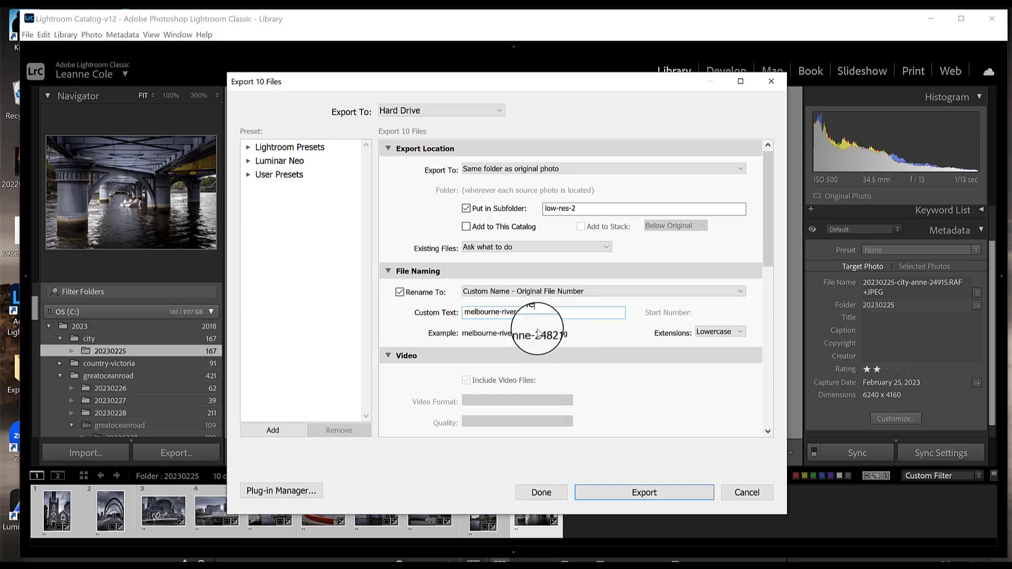
Turn on watermarking and open the watermark editor from the watermark options
{"action": "left_click_drag", "start_coordinate": [765, 154], "coordinate": [767, 203]}
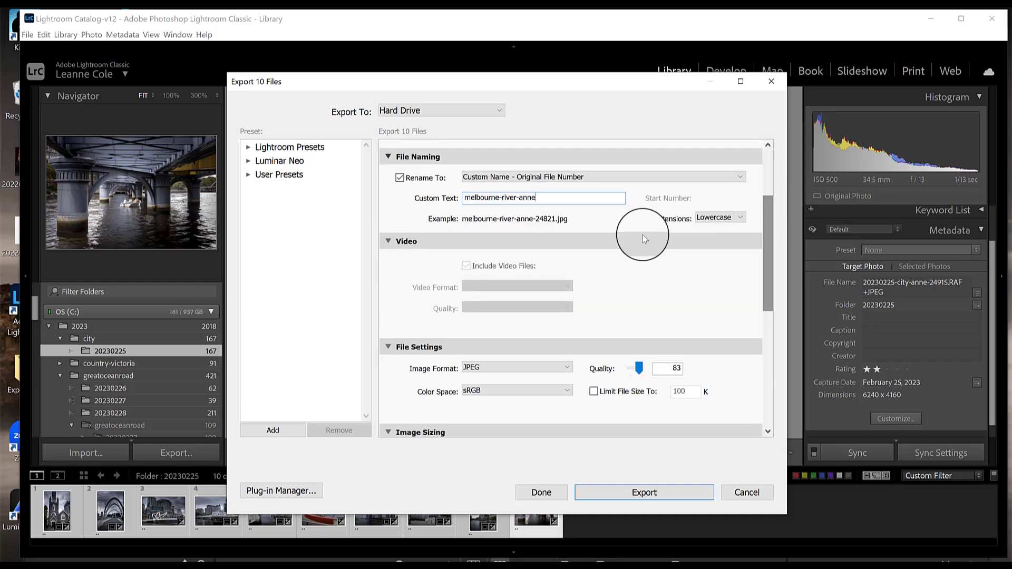
{"action": "left_click_drag", "start_coordinate": [767, 205], "coordinate": [766, 249]}
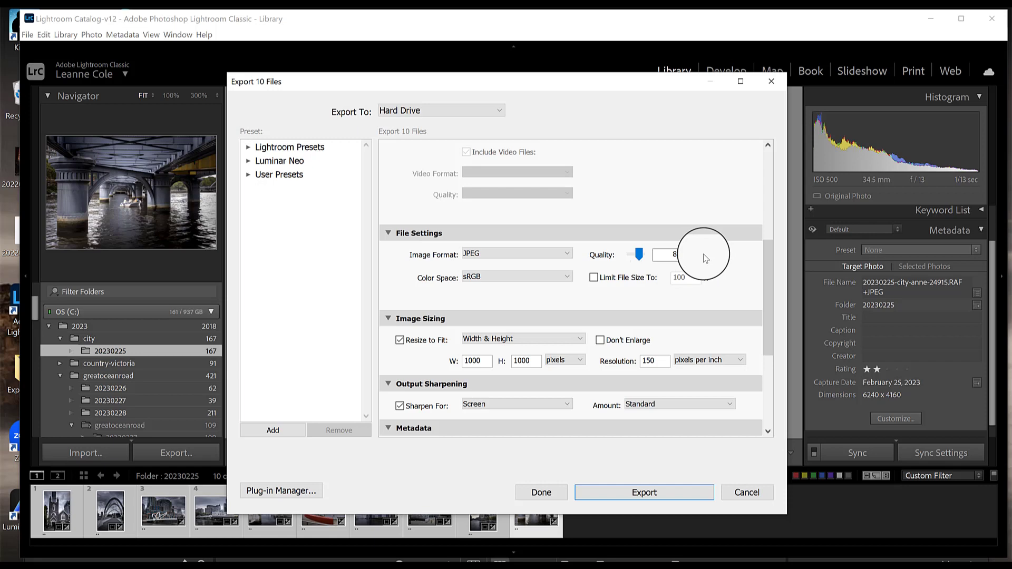
{"action": "left_click", "coordinate": [556, 254]}
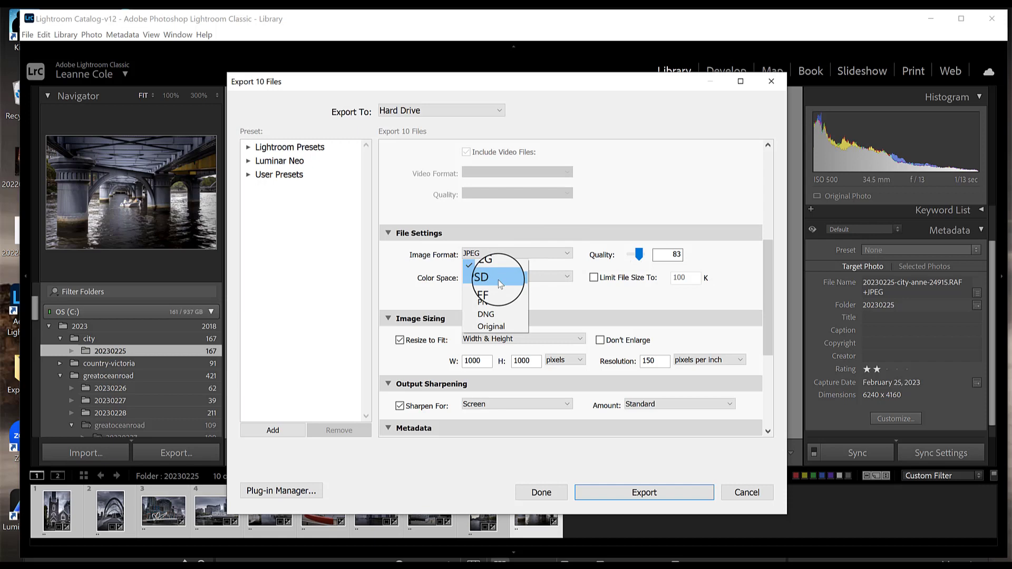
{"action": "left_click", "coordinate": [391, 290]}
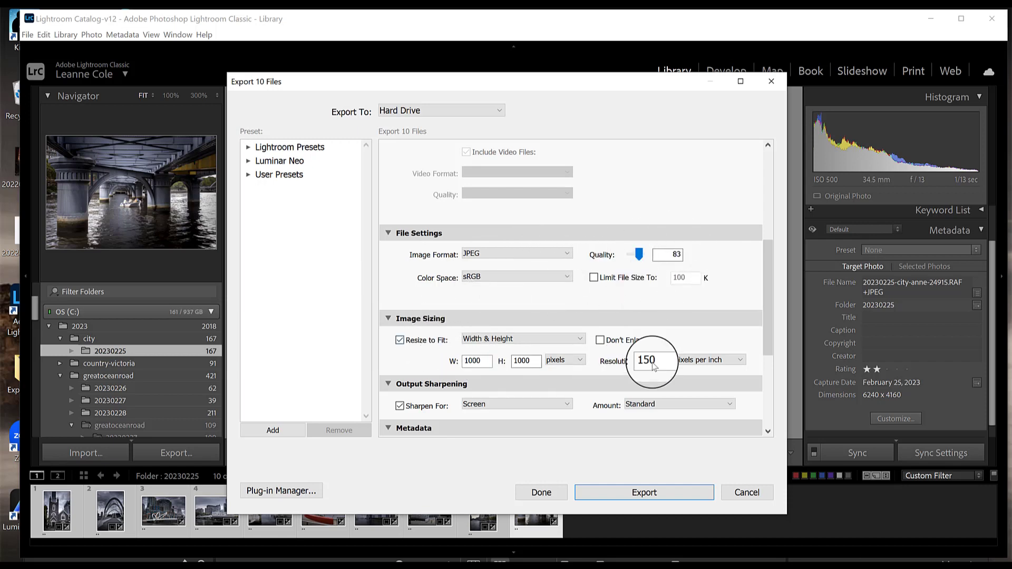
{"action": "left_click_drag", "start_coordinate": [764, 242], "coordinate": [762, 283]}
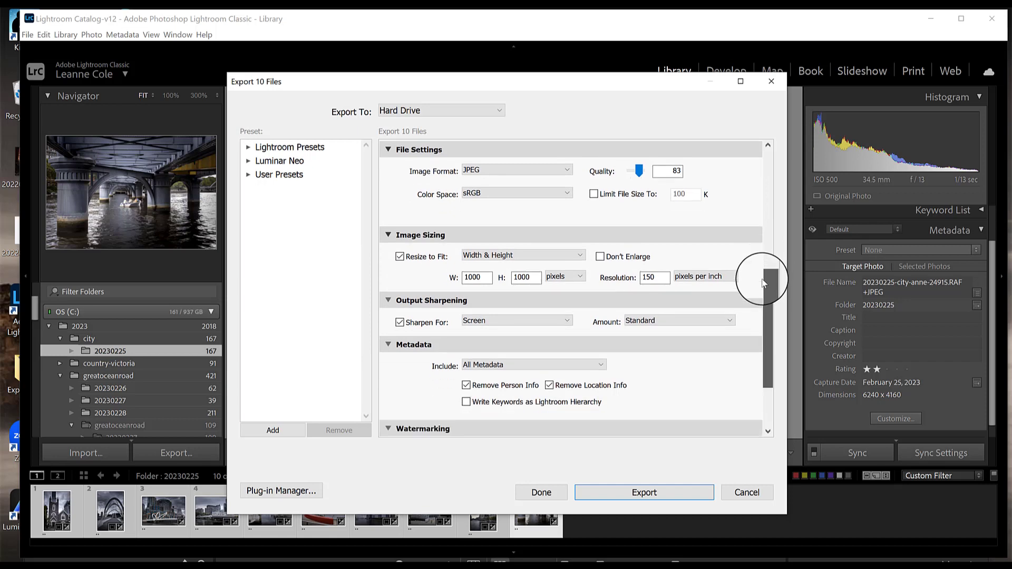
{"action": "left_click_drag", "start_coordinate": [762, 283], "coordinate": [759, 322]}
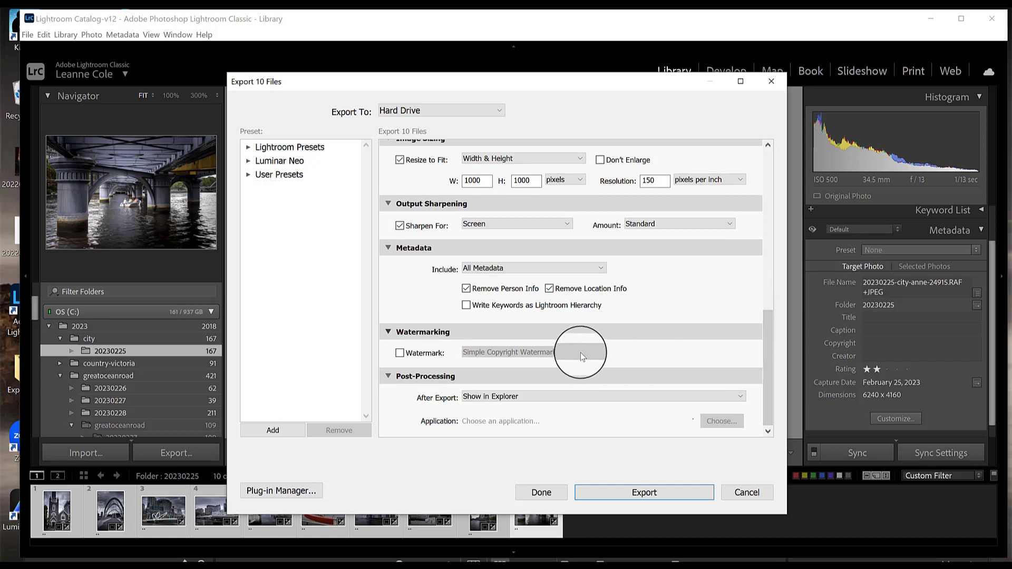
{"action": "left_click", "coordinate": [401, 355]}
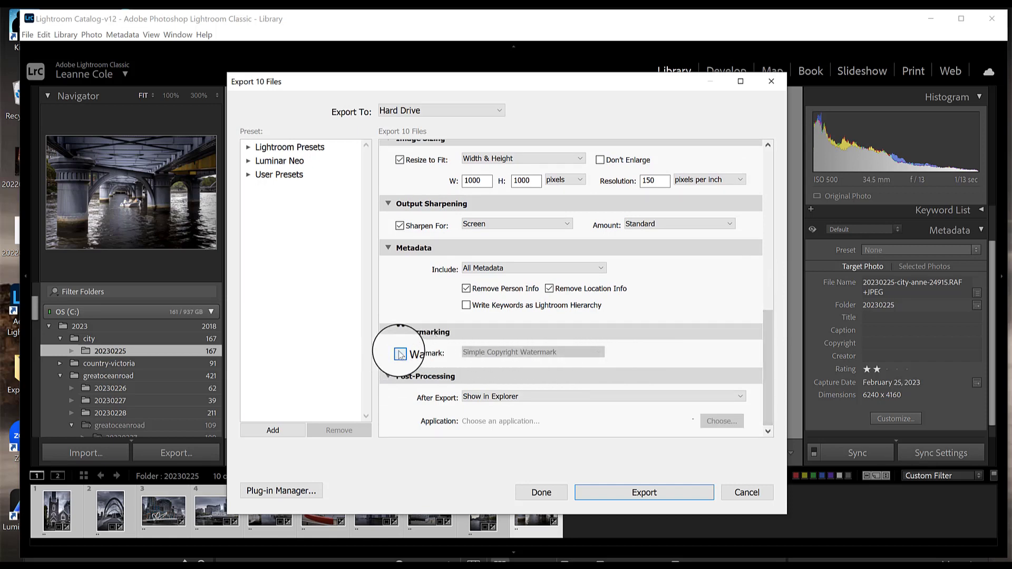
{"action": "left_click", "coordinate": [525, 353]}
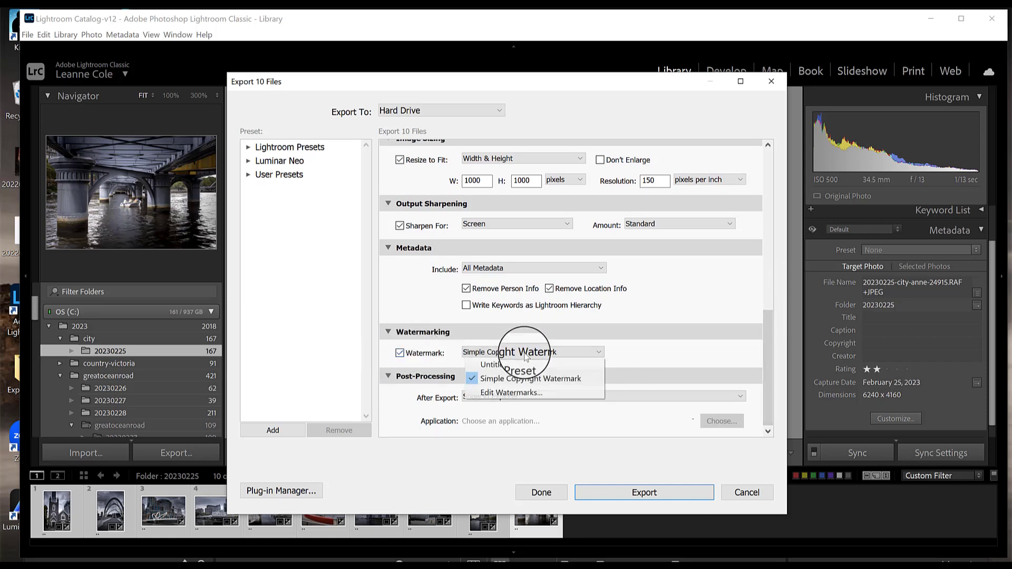
{"action": "left_click", "coordinate": [523, 393]}
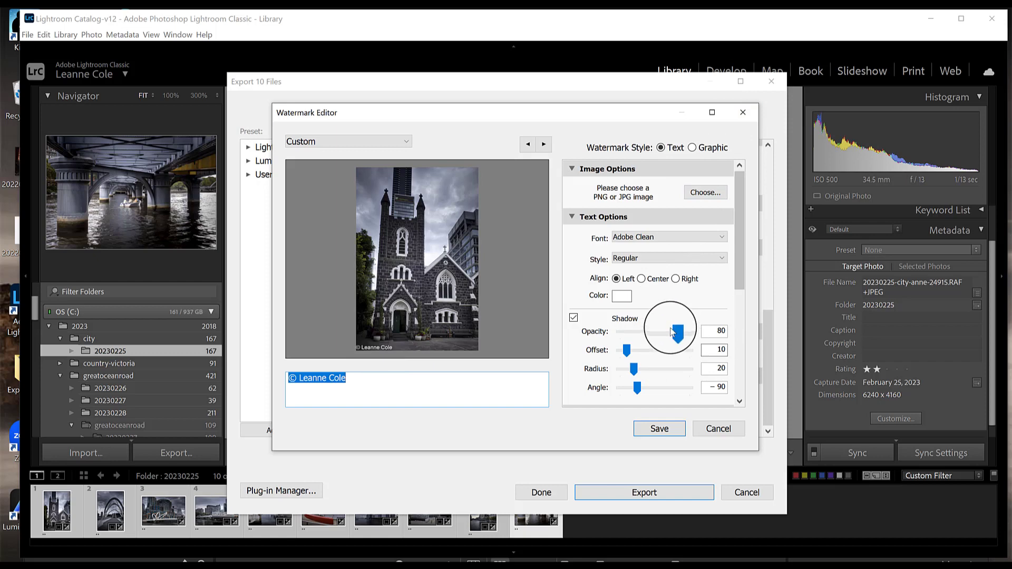
Raise the watermark shadow opacity to 100, then switch the shadow off
{"action": "left_click_drag", "start_coordinate": [671, 331], "coordinate": [713, 335]}
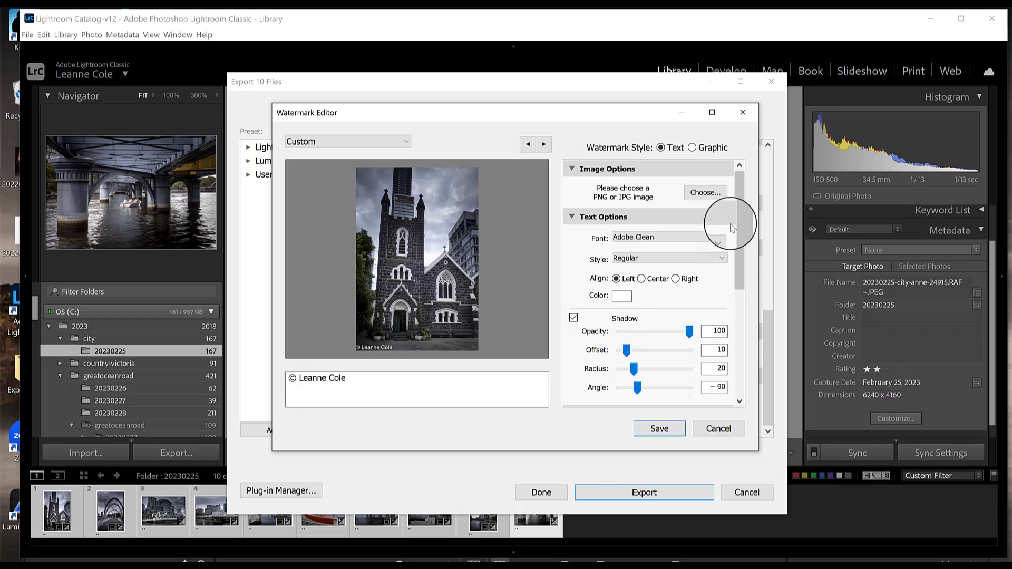
{"action": "scroll", "coordinate": [743, 191], "scroll_direction": "down", "scroll_amount": 1}
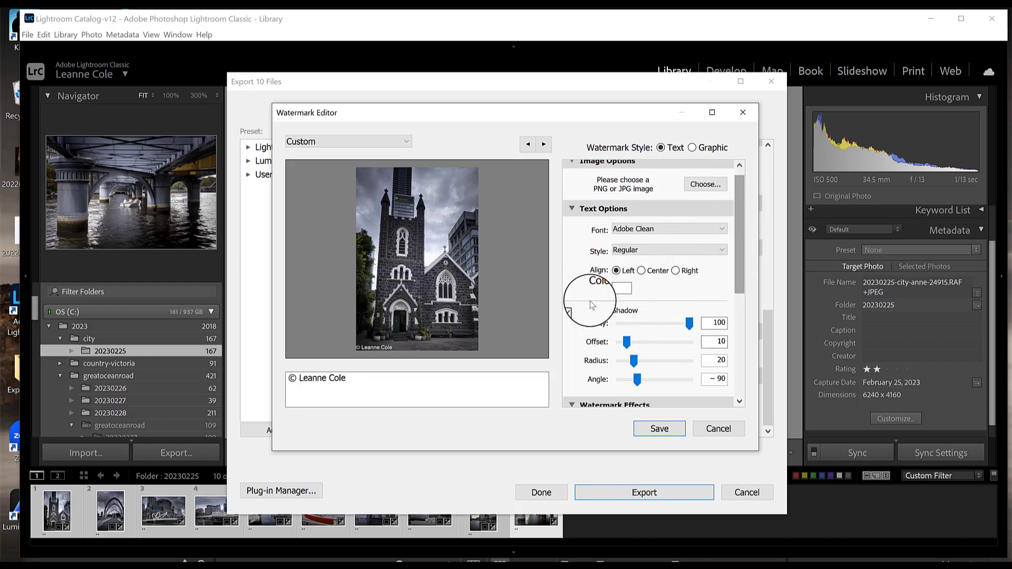
{"action": "left_click", "coordinate": [574, 307]}
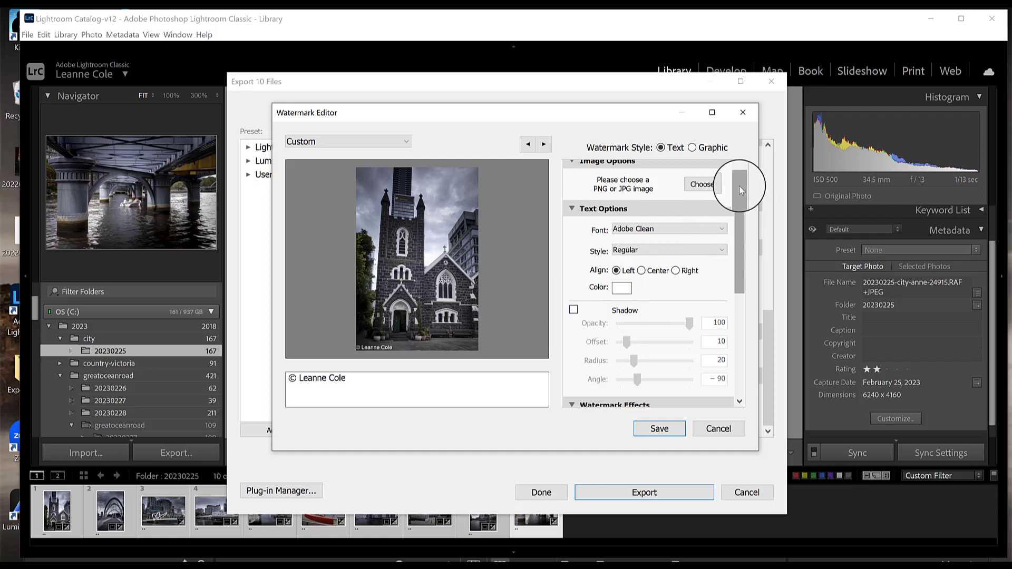
Try the Fit and Fill size options, then keep Proportional sizing at 14
{"action": "left_click_drag", "start_coordinate": [741, 185], "coordinate": [643, 260]}
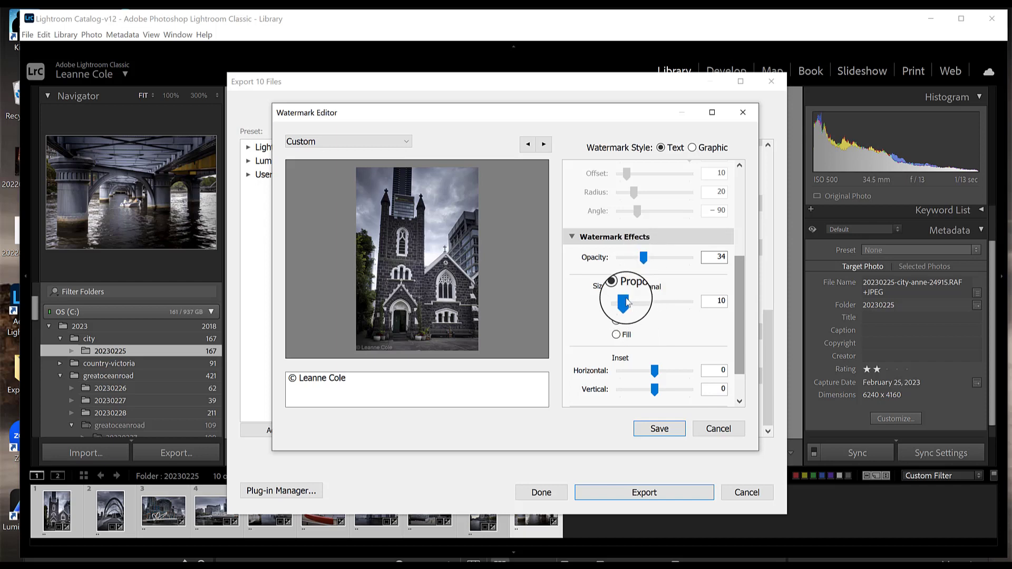
{"action": "left_click_drag", "start_coordinate": [624, 302], "coordinate": [630, 306]}
{"action": "left_click", "coordinate": [616, 320]}
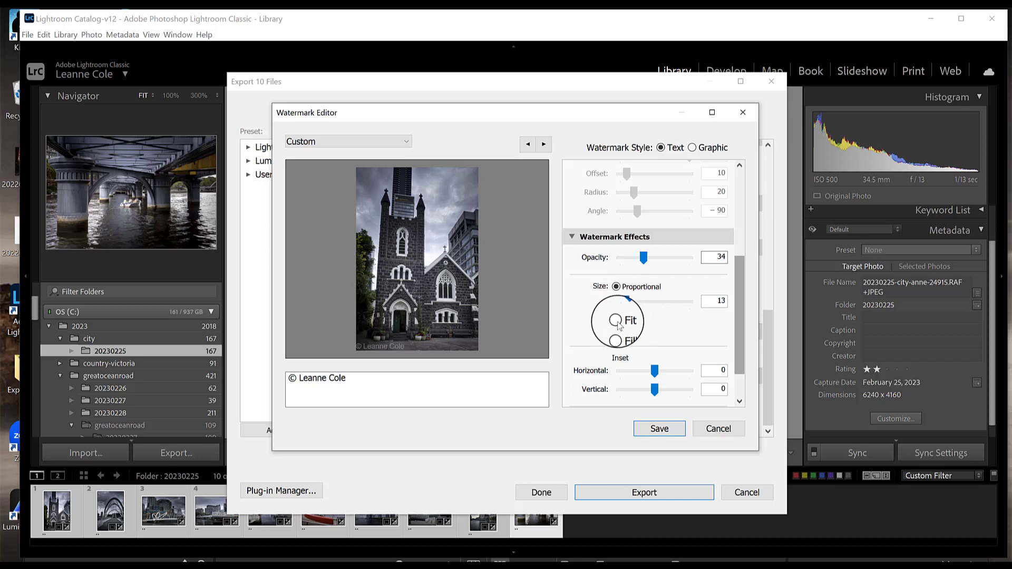
{"action": "left_click", "coordinate": [617, 337]}
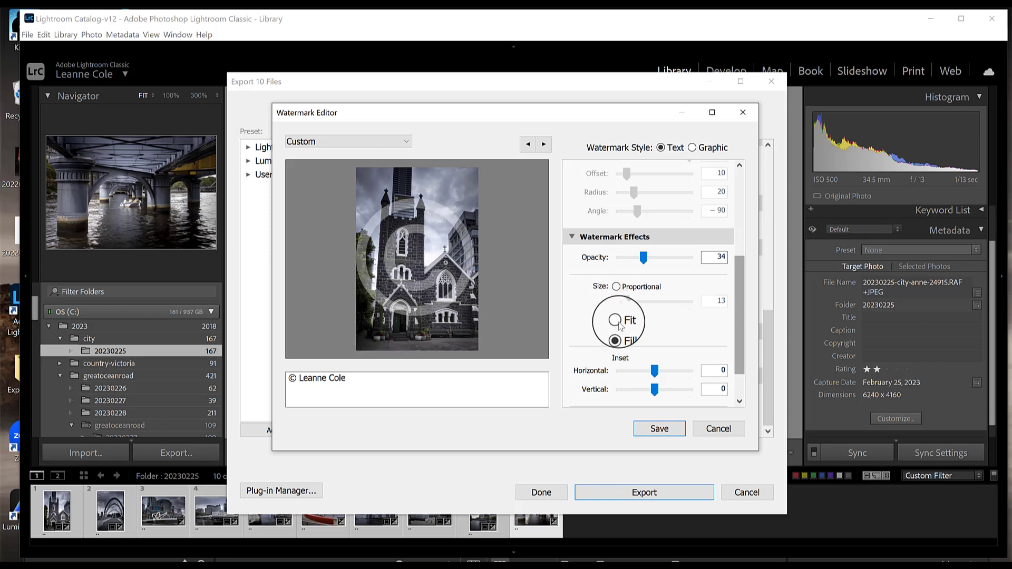
{"action": "left_click", "coordinate": [616, 321]}
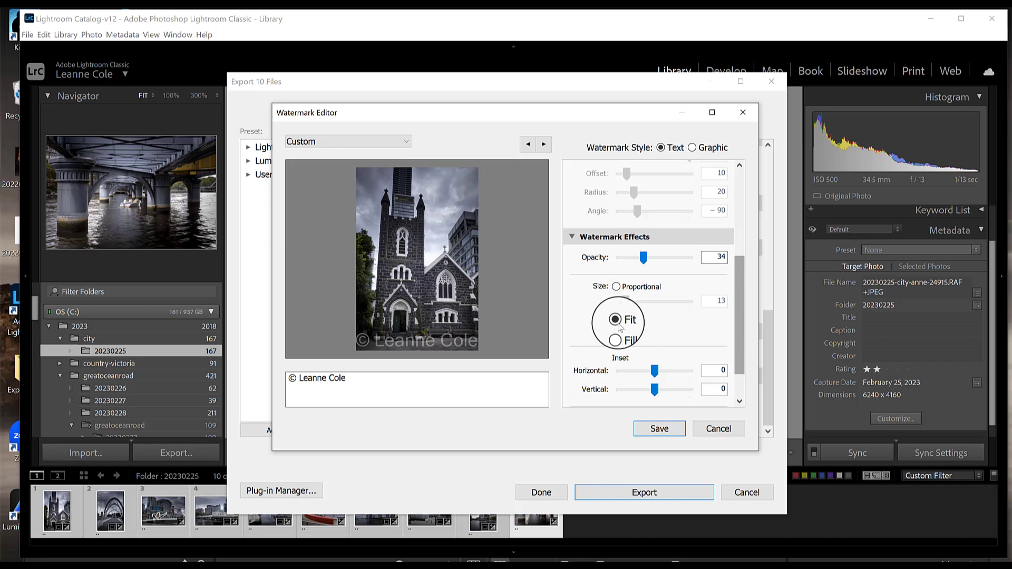
{"action": "left_click", "coordinate": [616, 286]}
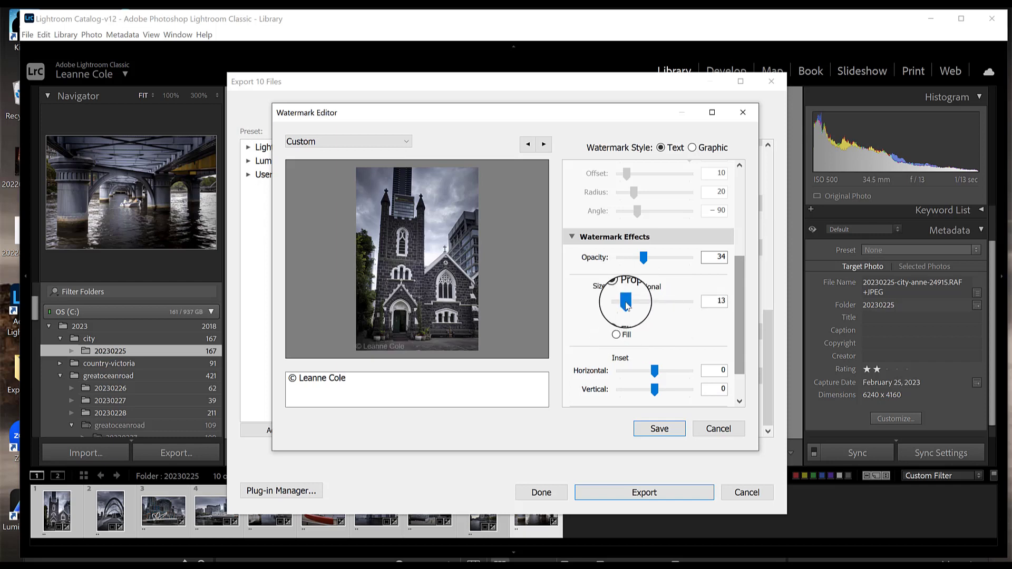
{"action": "left_click_drag", "start_coordinate": [627, 305], "coordinate": [629, 308]}
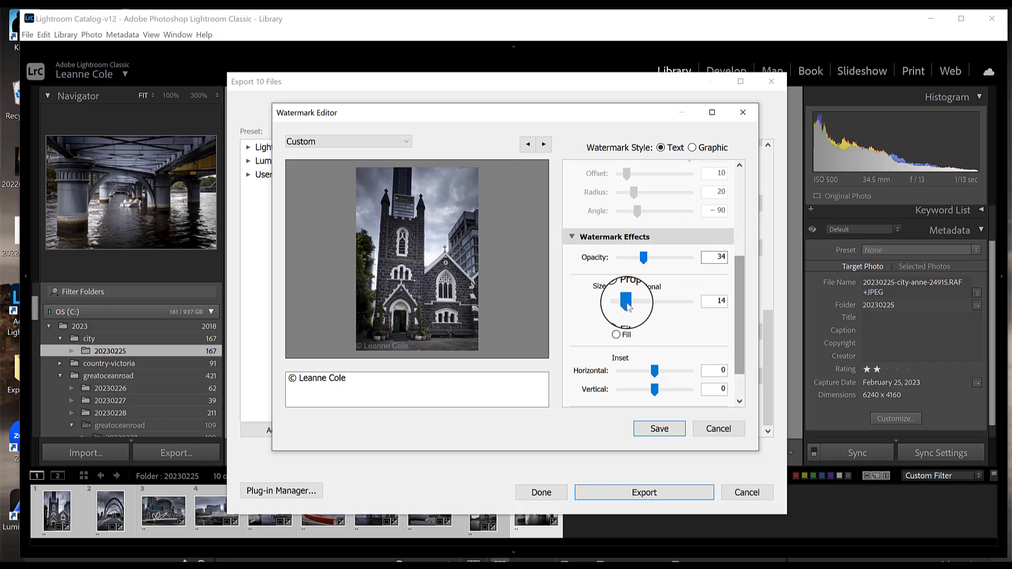
Anchor the watermark at the bottom-left corner and rotate it 90 degrees counterclockwise
{"action": "left_click_drag", "start_coordinate": [739, 276], "coordinate": [738, 308]}
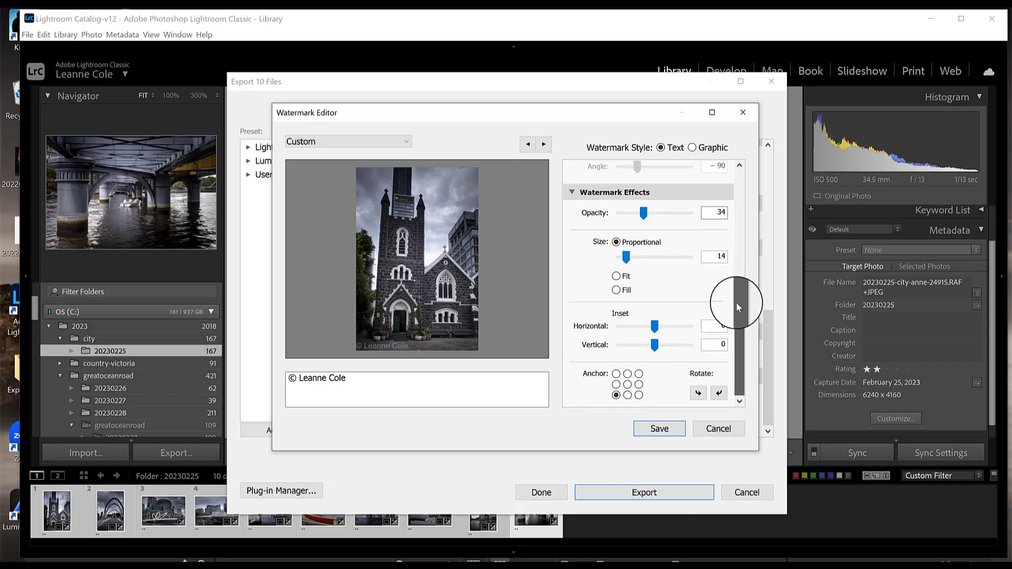
{"action": "left_click", "coordinate": [617, 381]}
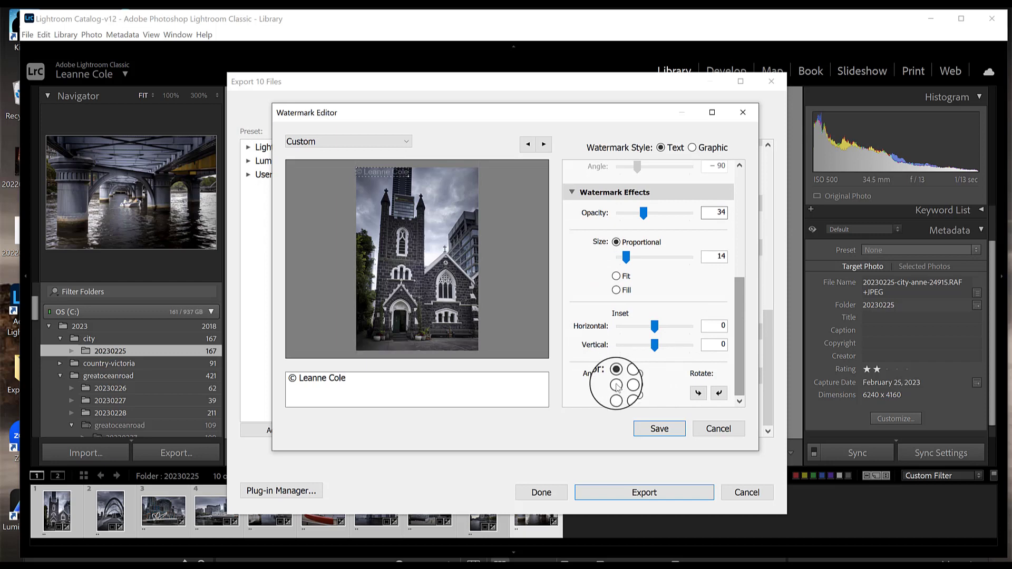
{"action": "left_click", "coordinate": [625, 385]}
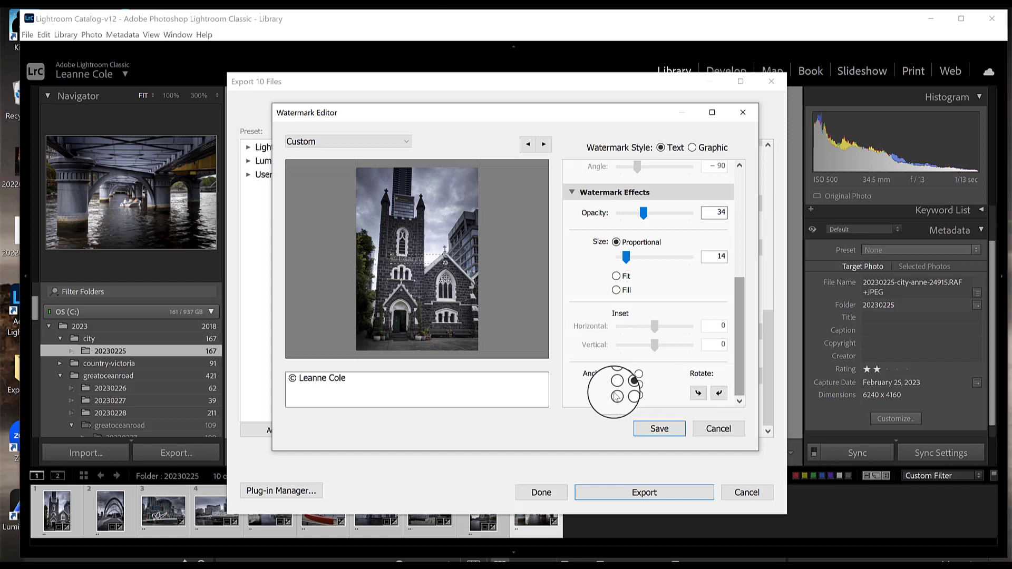
{"action": "left_click", "coordinate": [616, 395]}
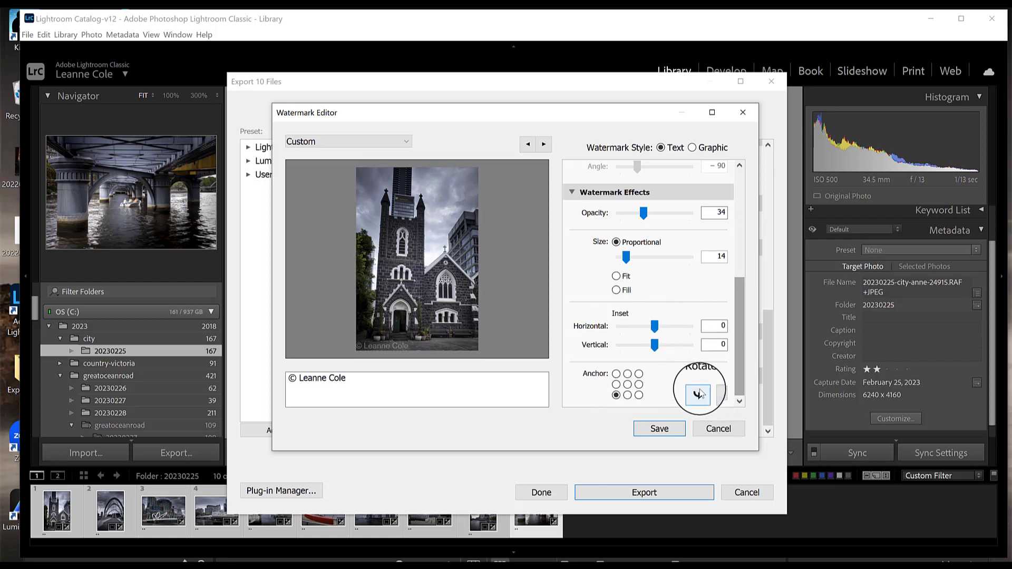
{"action": "left_click", "coordinate": [698, 394]}
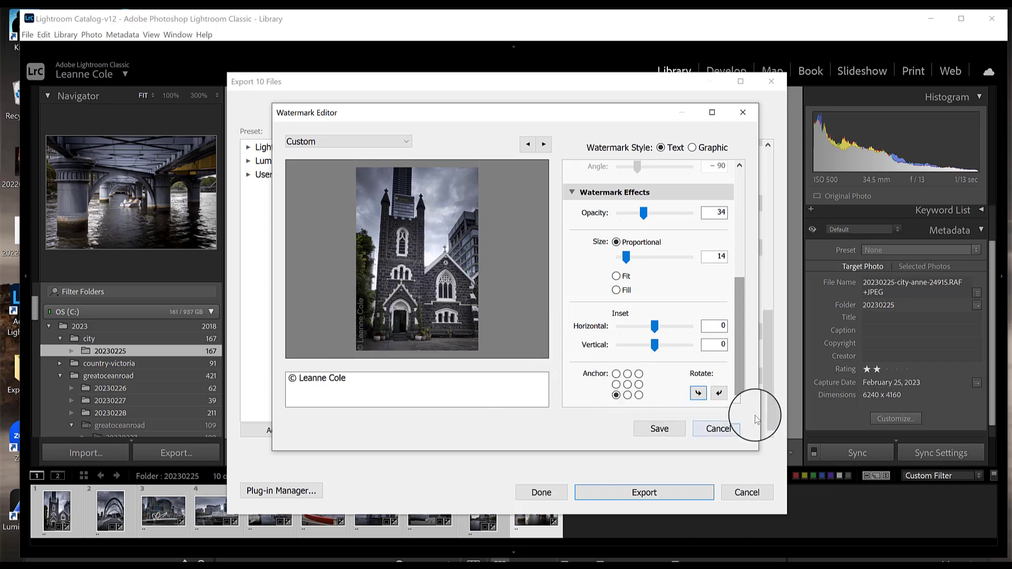
Save the watermark settings as a new preset named watermark-leannecole
{"action": "left_click", "coordinate": [659, 430]}
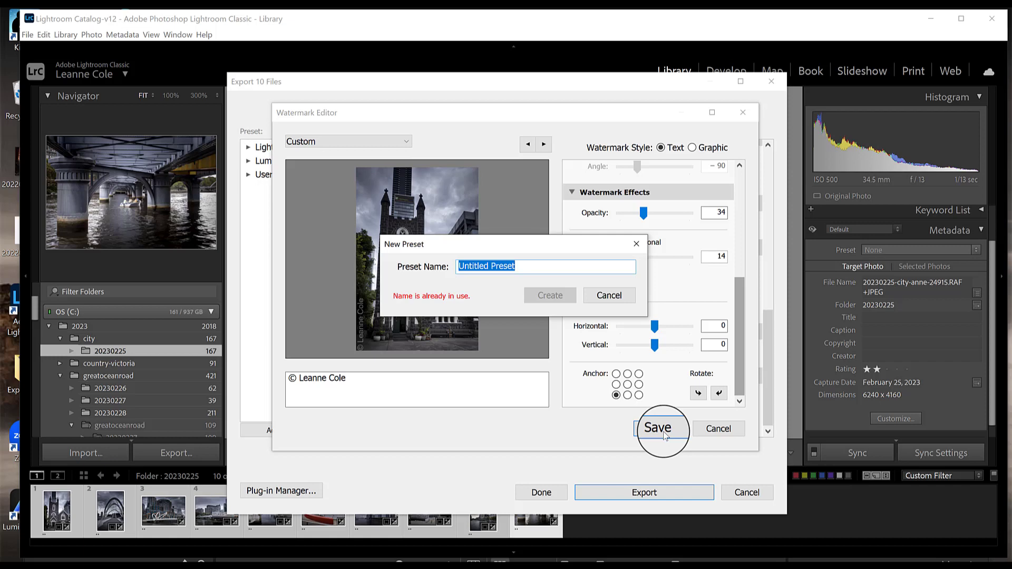
{"action": "key", "text": "BackSpace"}
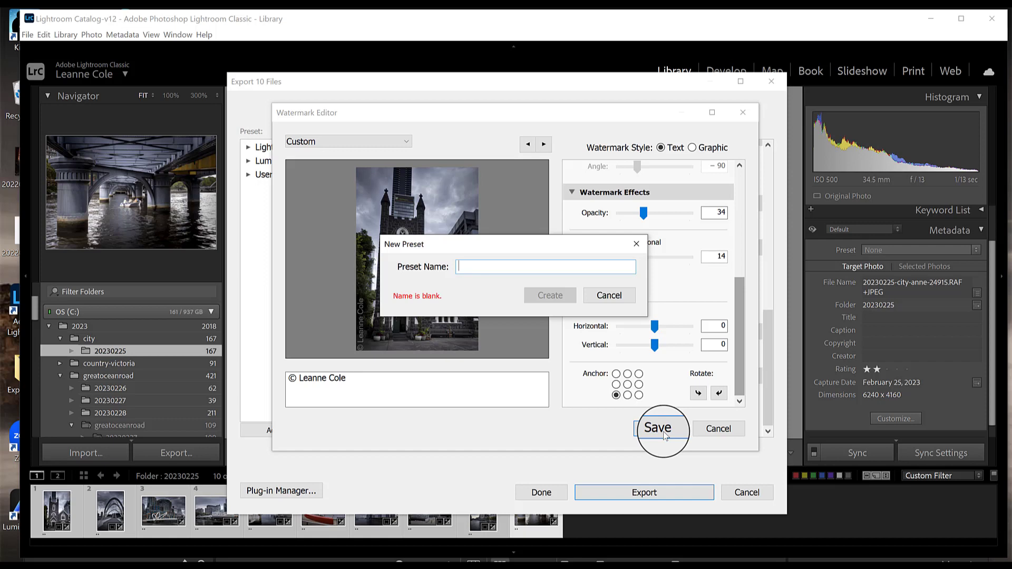
{"action": "type", "text": "watermark"}
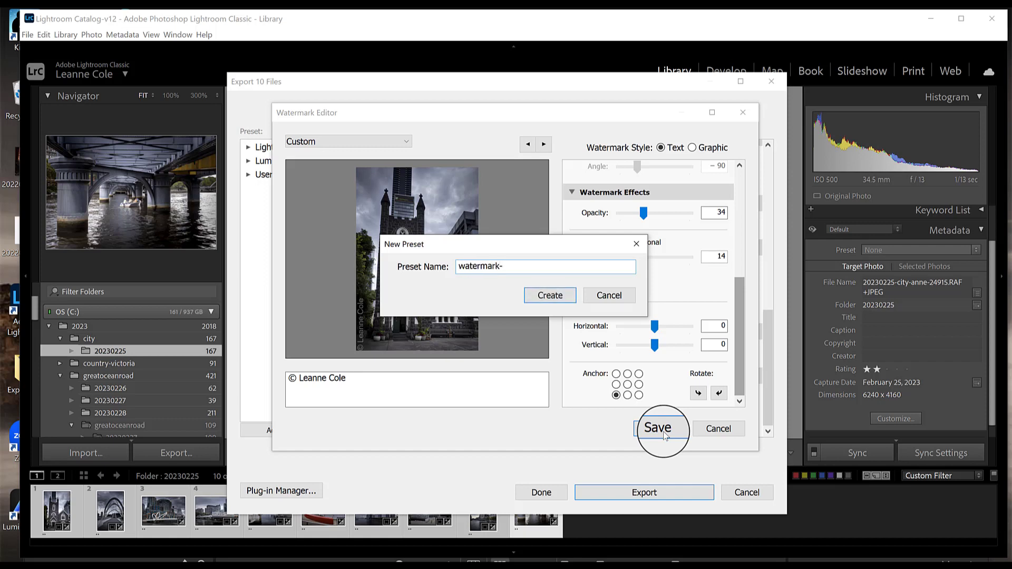
{"action": "type", "text": "-leannecole"}
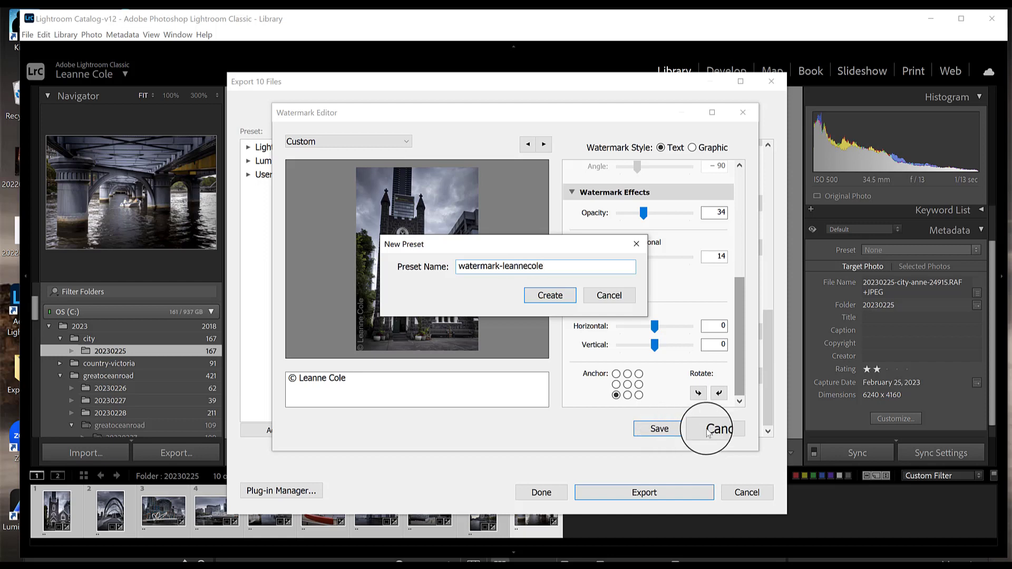
{"action": "left_click", "coordinate": [550, 295]}
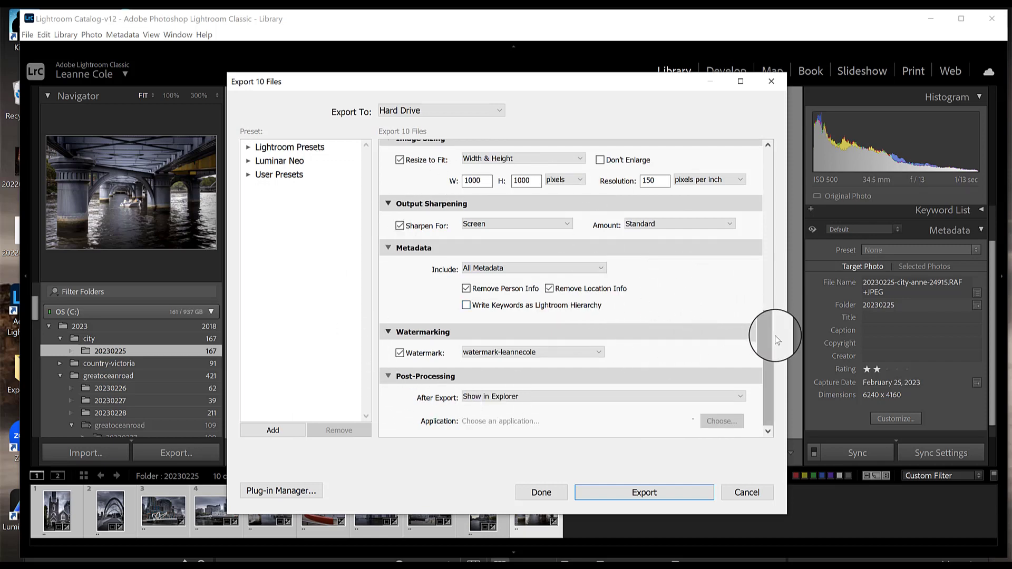
Run the export of the 10 photos with the low-res-2 subfolder, custom naming and watermark settings
{"action": "left_click_drag", "start_coordinate": [766, 343], "coordinate": [755, 140]}
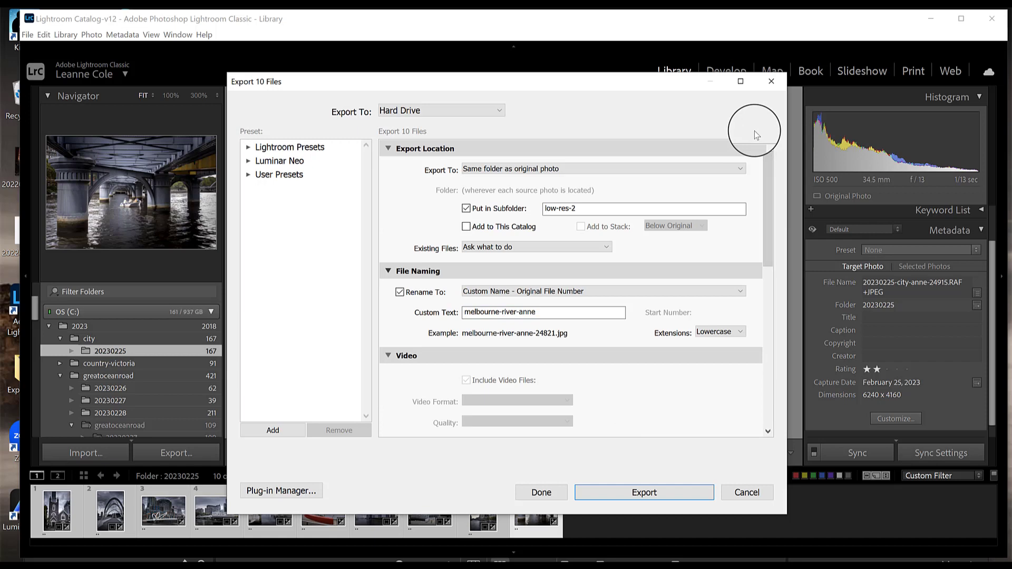
{"action": "left_click", "coordinate": [249, 176]}
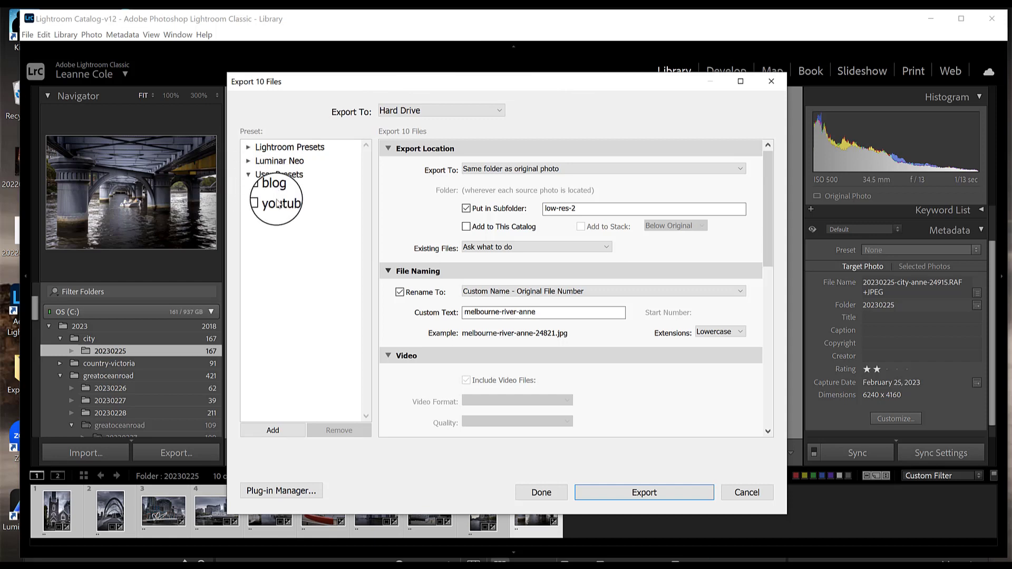
{"action": "left_click", "coordinate": [249, 174]}
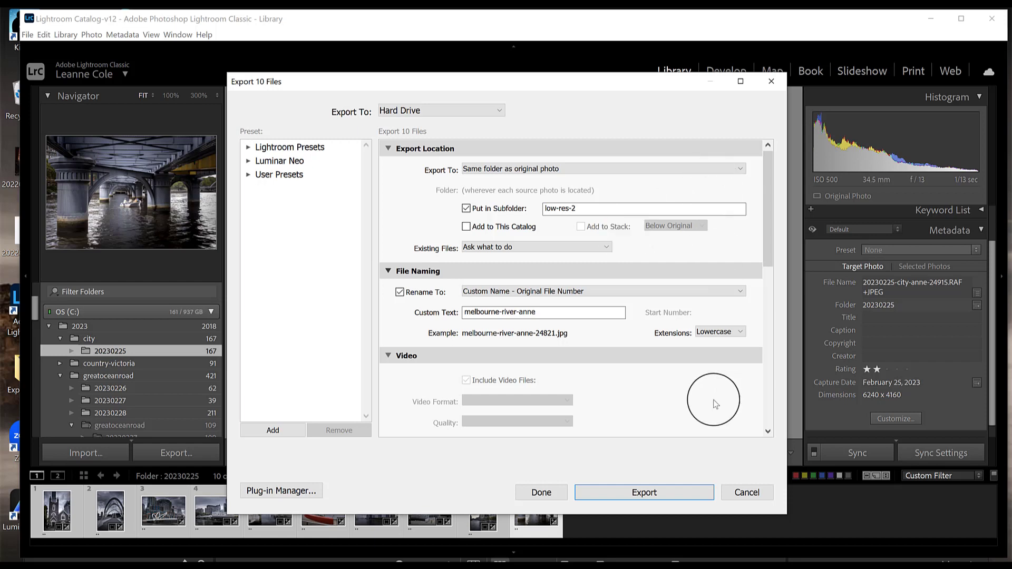
{"action": "left_click", "coordinate": [641, 495]}
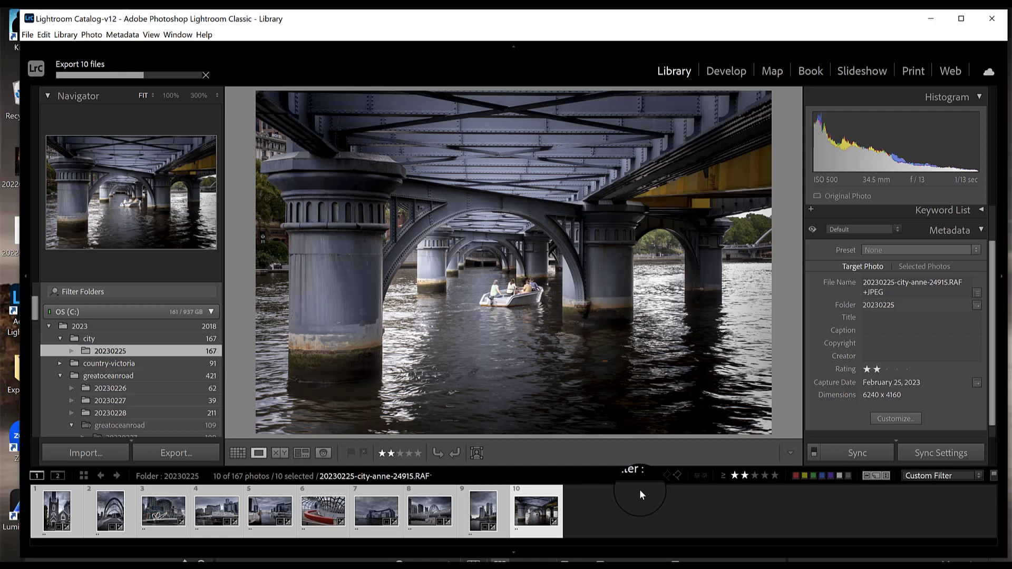
Switch to File Explorer's low-res-2 folder and open the exported photo melbourne-river-anne-24826.jpg to check its watermark
{"action": "mouse_move", "coordinate": [107, 560]}
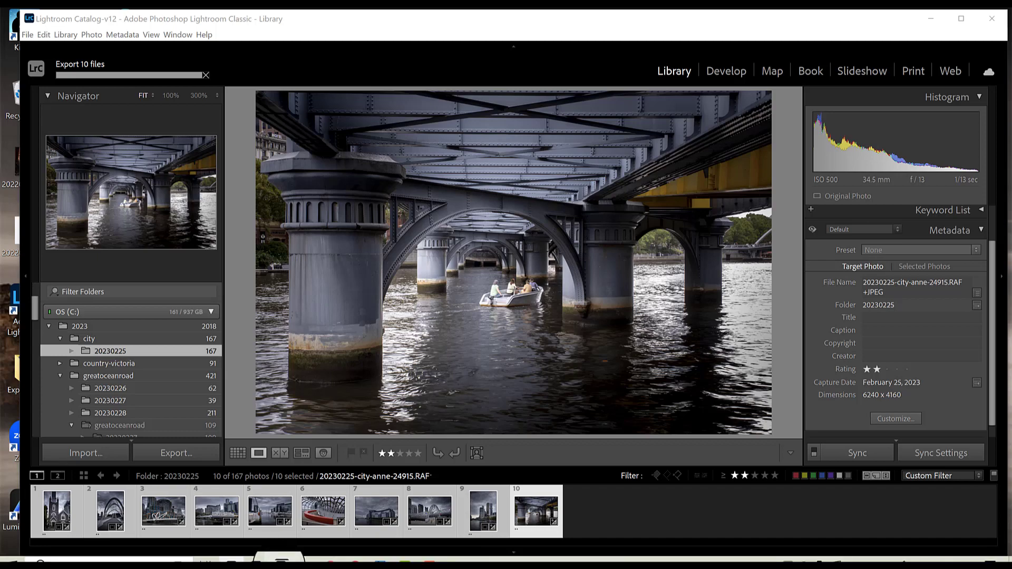
{"action": "left_click", "coordinate": [279, 564]}
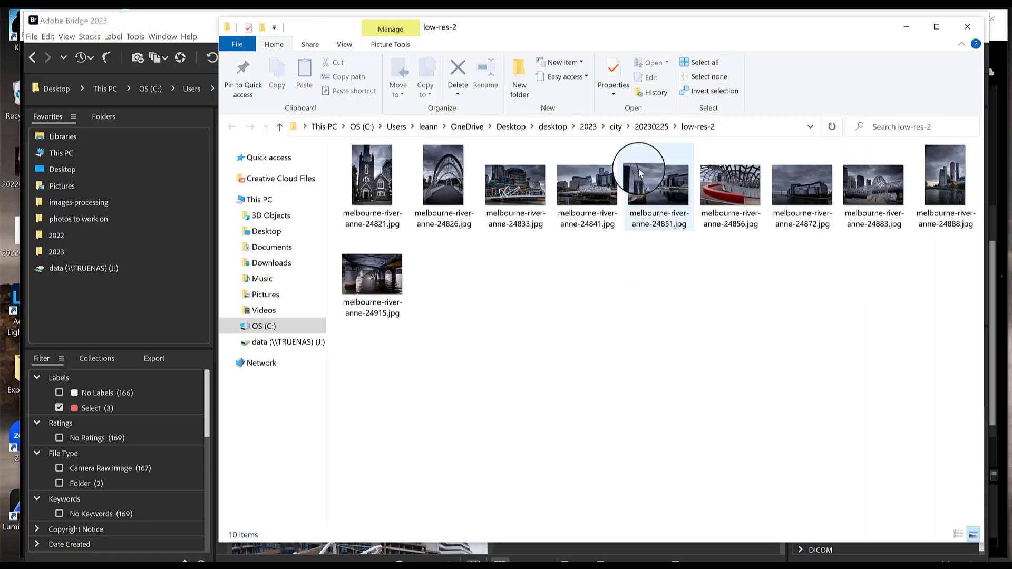
{"action": "left_click", "coordinate": [451, 178]}
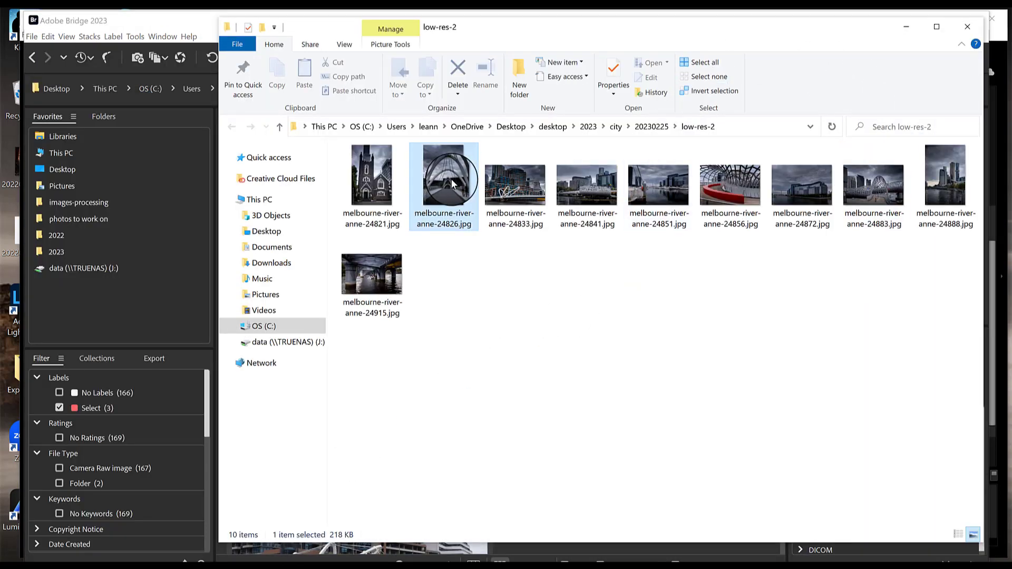
{"action": "double_click", "coordinate": [451, 179]}
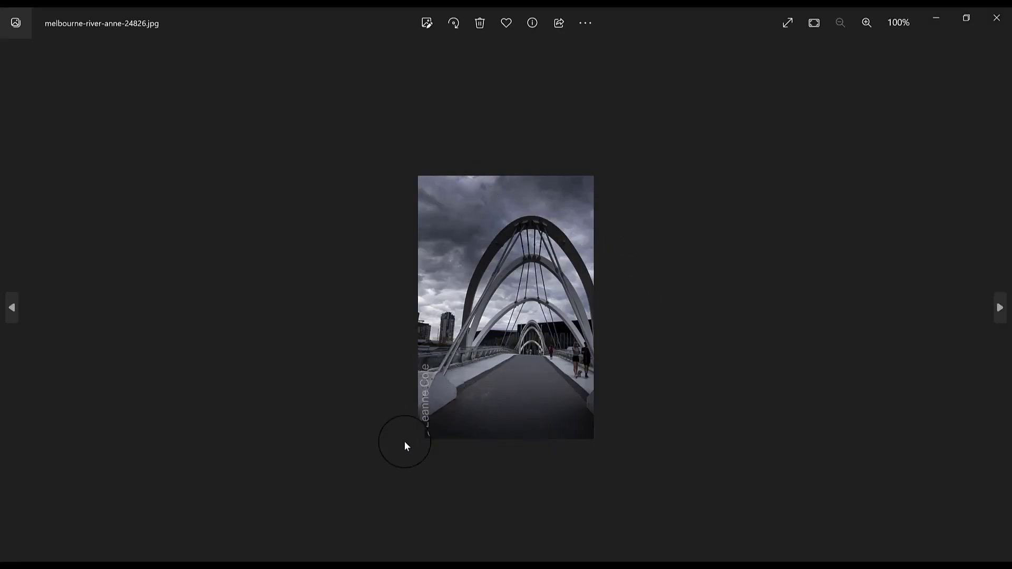
{"action": "left_click", "coordinate": [996, 17]}
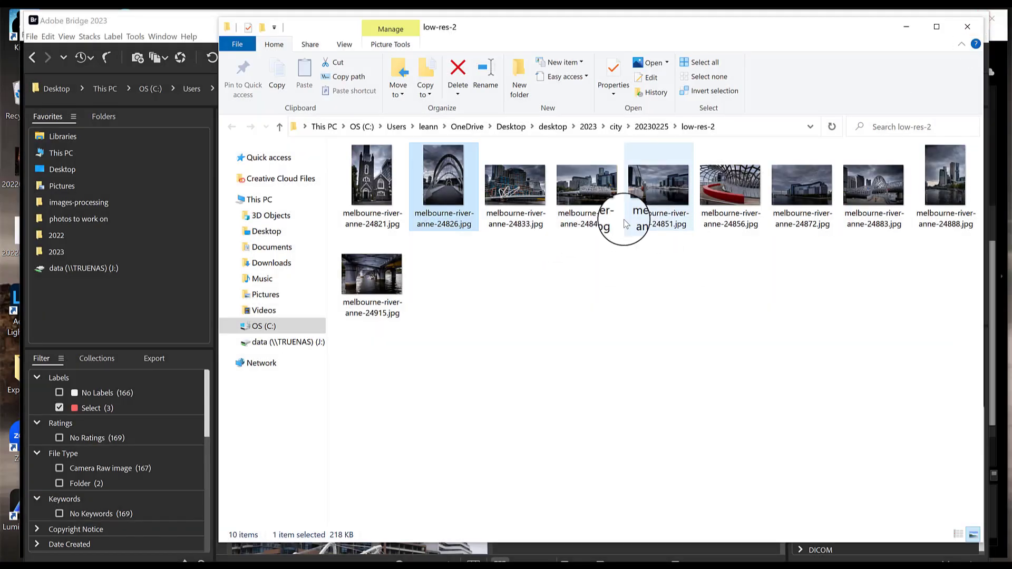
Inspect the general and detail properties of melbourne-river-anne-24833.jpg, then close the properties window
{"action": "left_click", "coordinate": [523, 180]}
{"action": "right_click", "coordinate": [523, 179]}
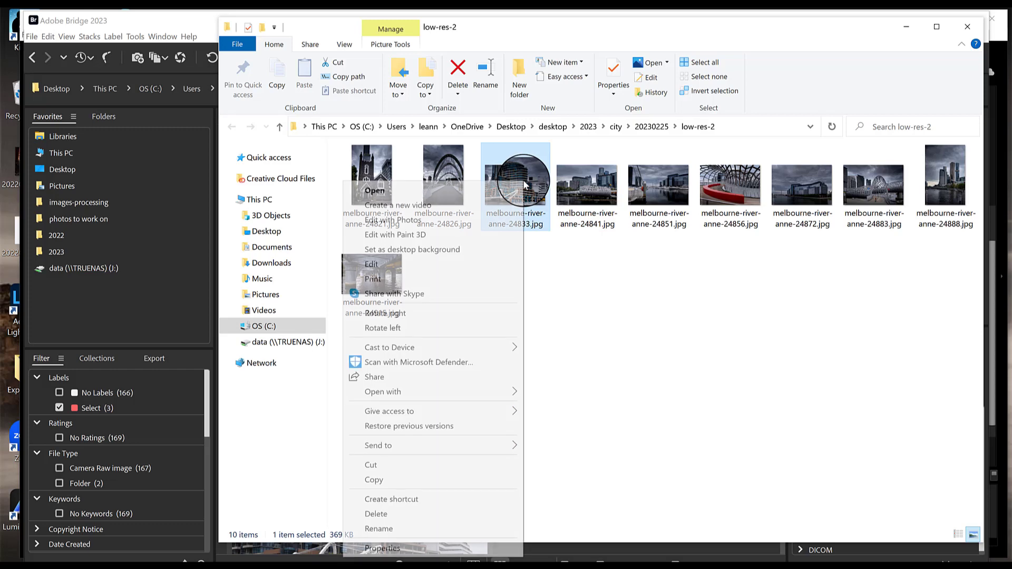
{"action": "left_click", "coordinate": [458, 548]}
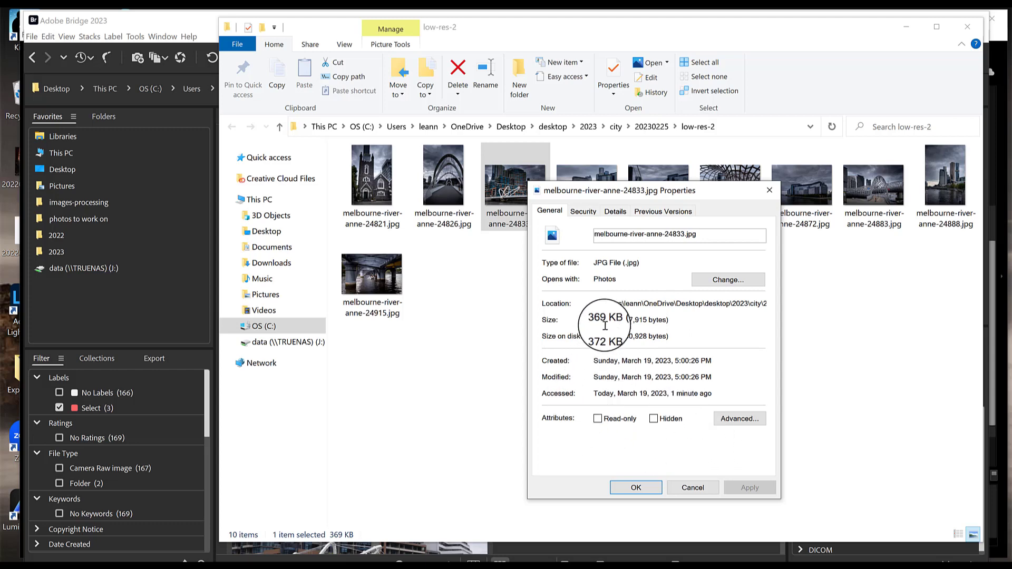
{"action": "left_click", "coordinate": [615, 211]}
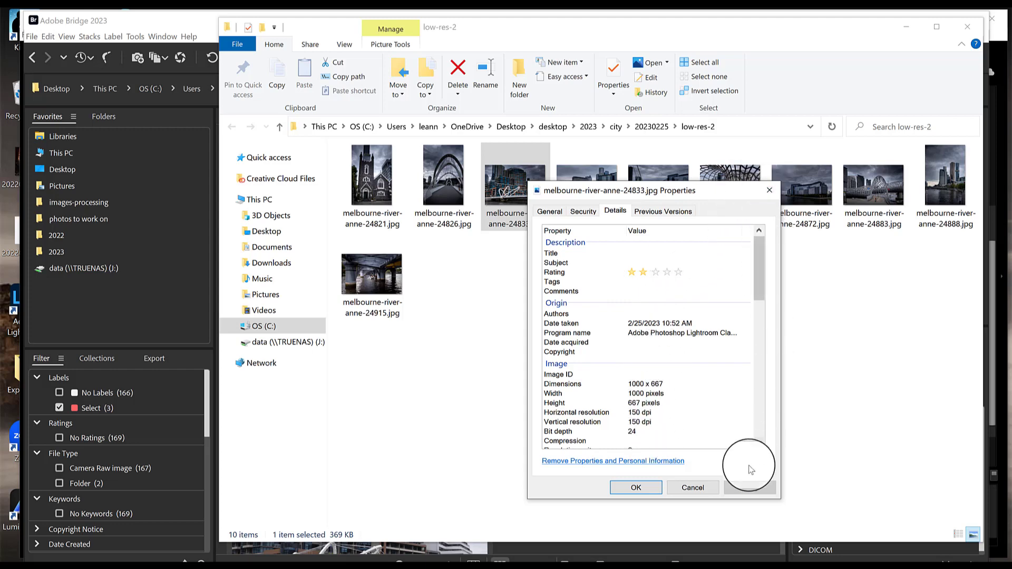
{"action": "left_click", "coordinate": [701, 487]}
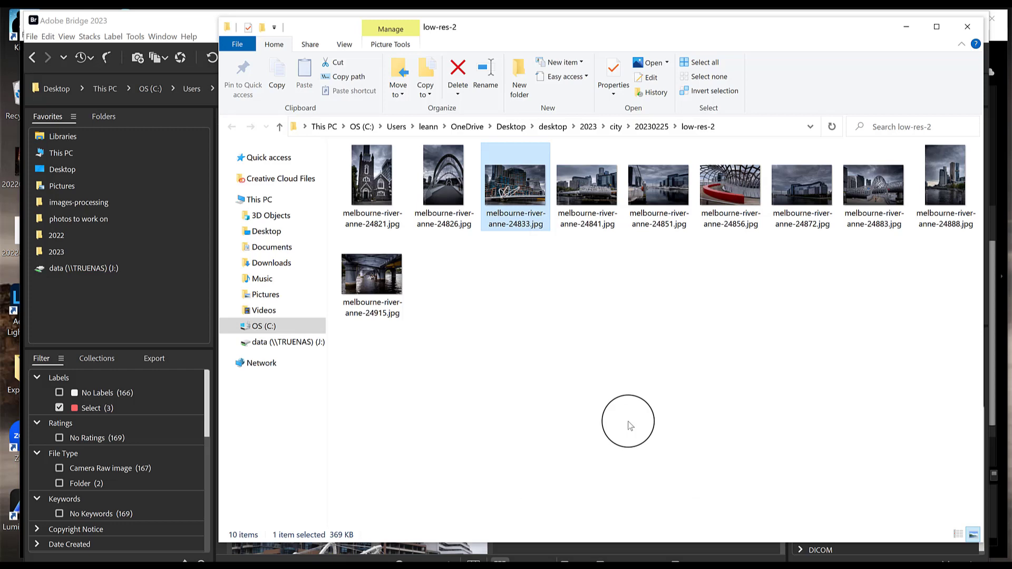
Switch to Adobe Bridge, clear the Select label filter and make the content thumbnails smaller
{"action": "left_click", "coordinate": [156, 293]}
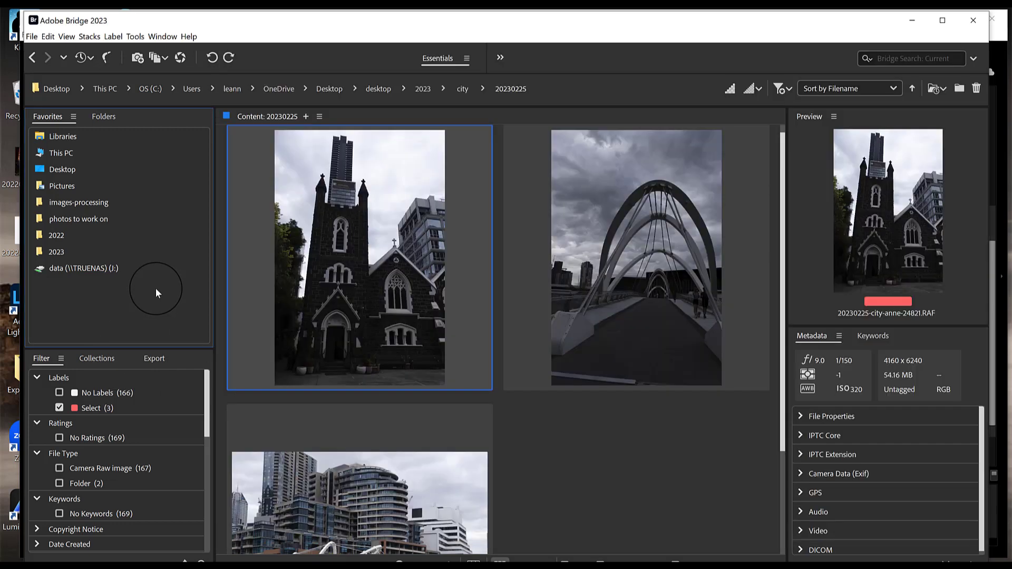
{"action": "left_click", "coordinate": [59, 407]}
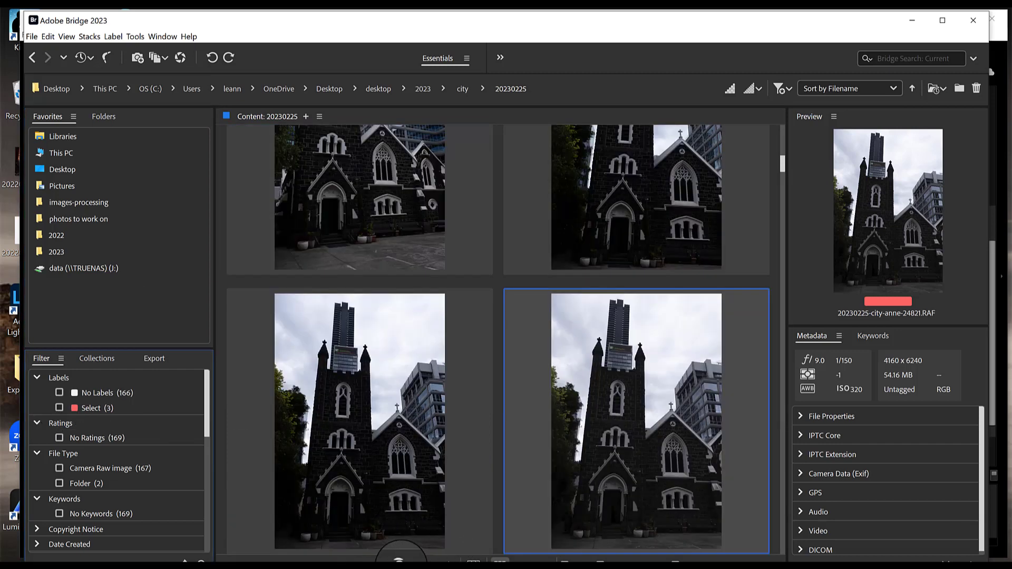
{"action": "left_click_drag", "start_coordinate": [399, 564], "coordinate": [362, 565]}
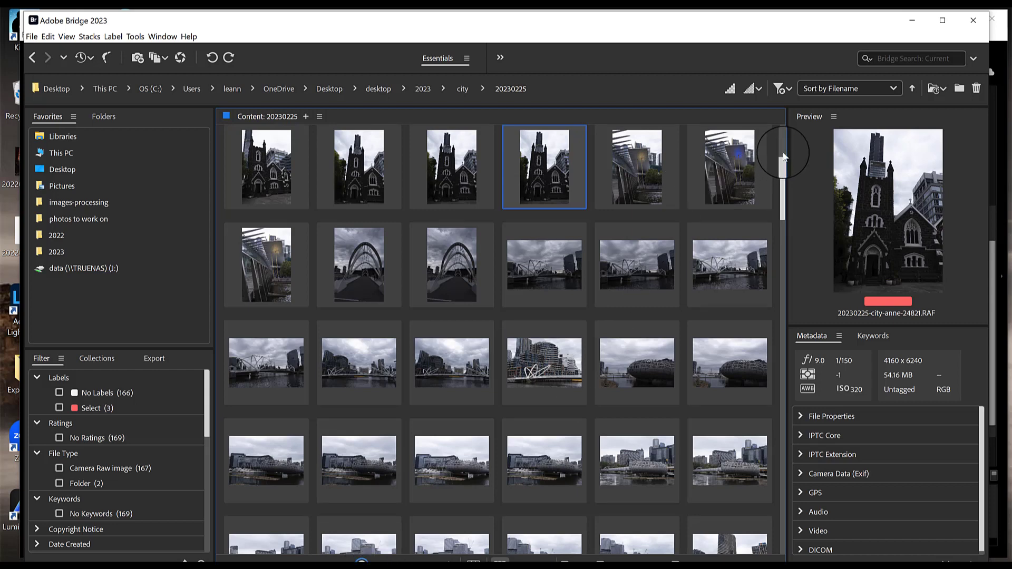
{"action": "scroll", "coordinate": [784, 157], "scroll_direction": "up", "scroll_amount": 3}
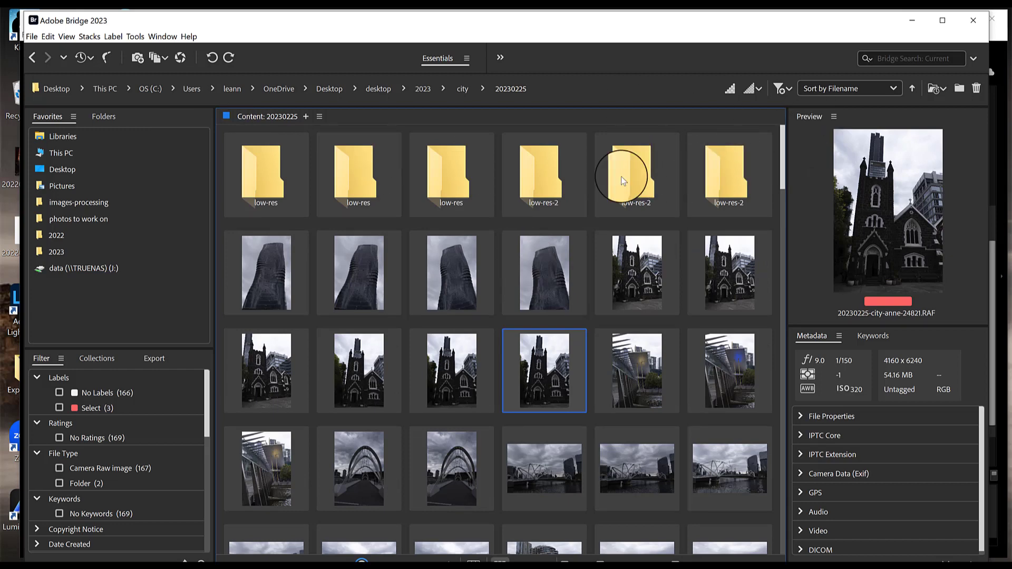
Open the low-res-2 folder inside 20230225 in Bridge and select an exported photo to view its details
{"action": "left_click", "coordinate": [463, 89]}
{"action": "double_click", "coordinate": [281, 170]}
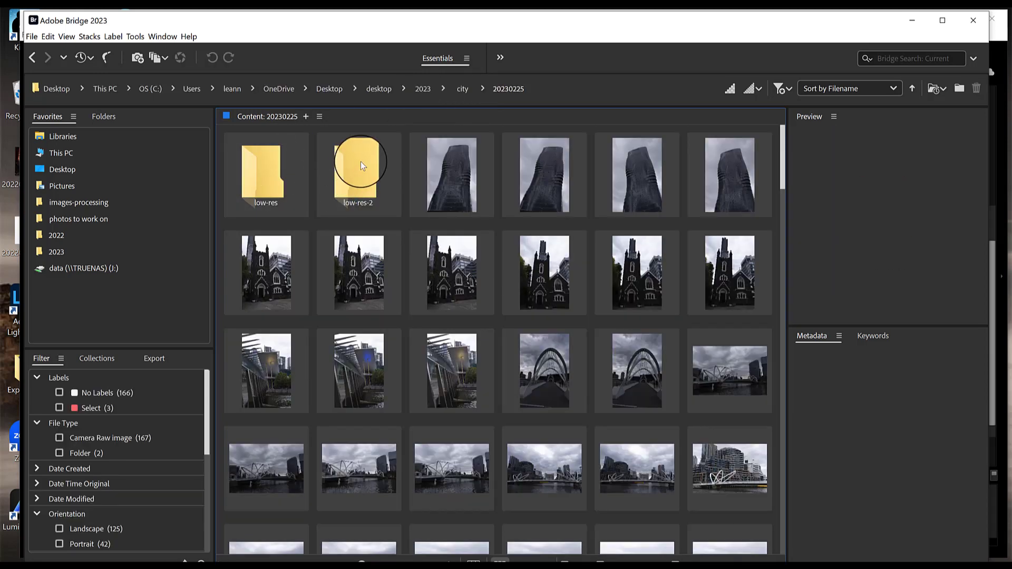
{"action": "double_click", "coordinate": [361, 165]}
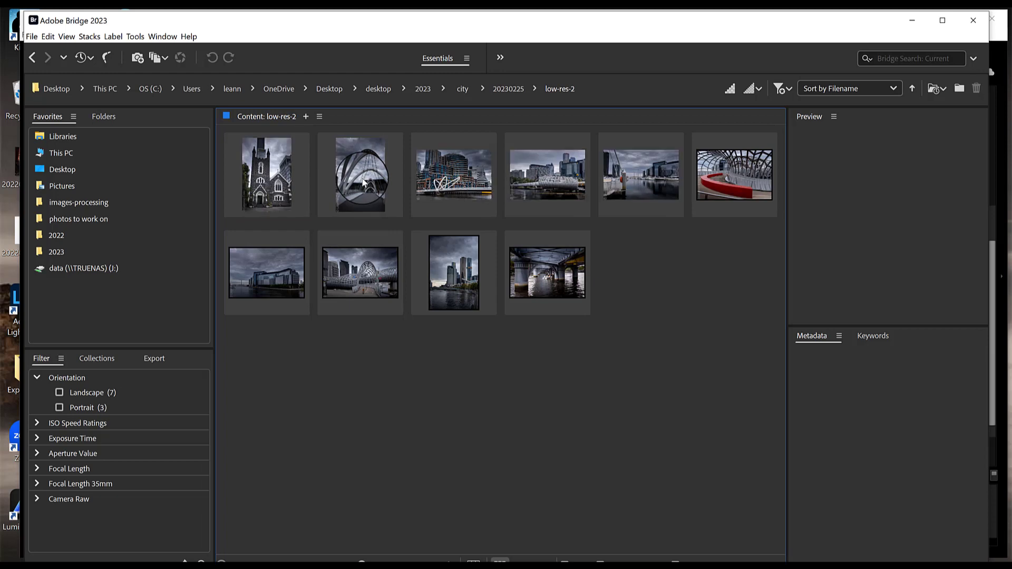
{"action": "left_click", "coordinate": [364, 183]}
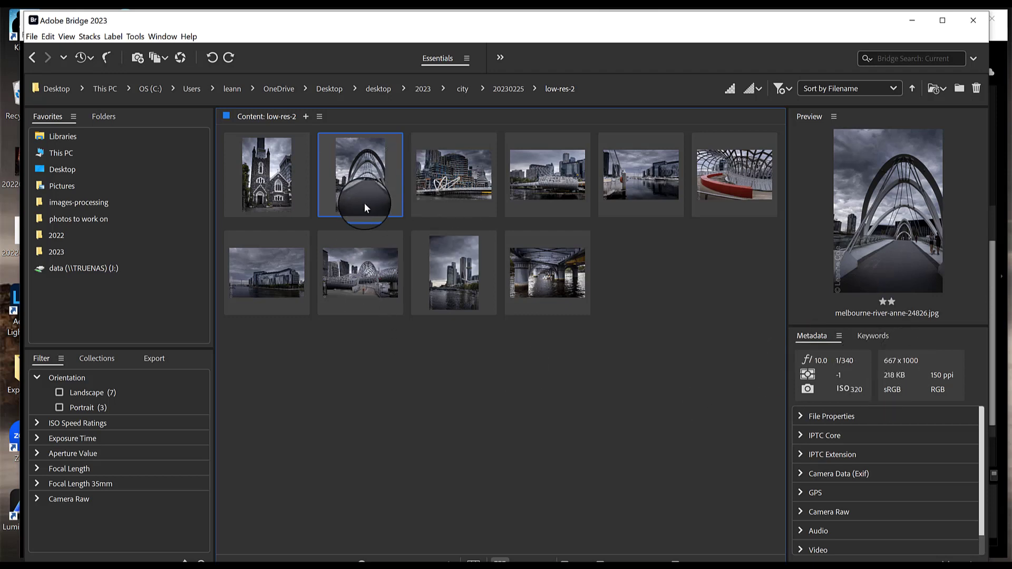
Return to the 20230225 folder and browse through the original raw photos
{"action": "left_click", "coordinate": [508, 89]}
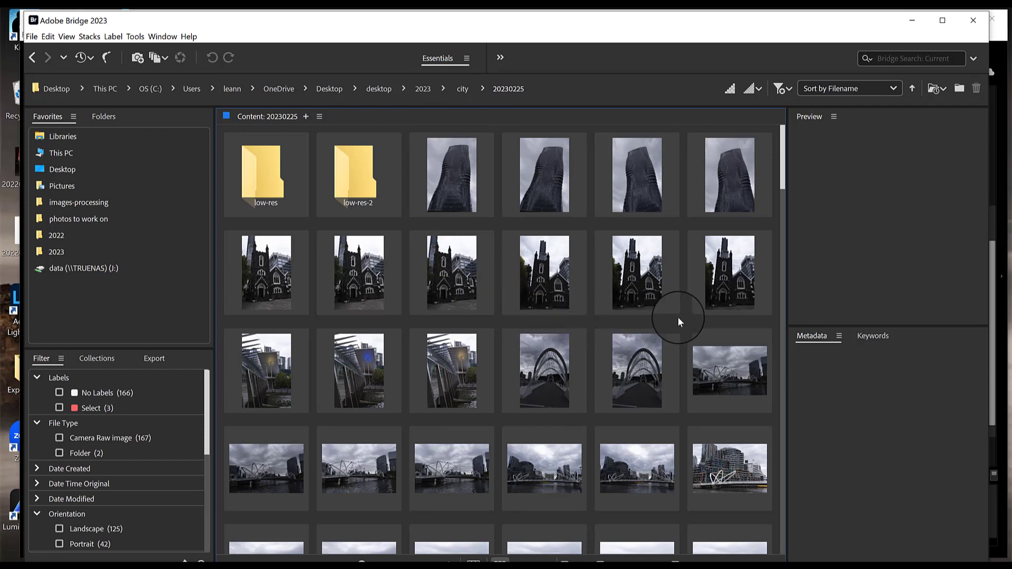
{"action": "left_click", "coordinate": [555, 262]}
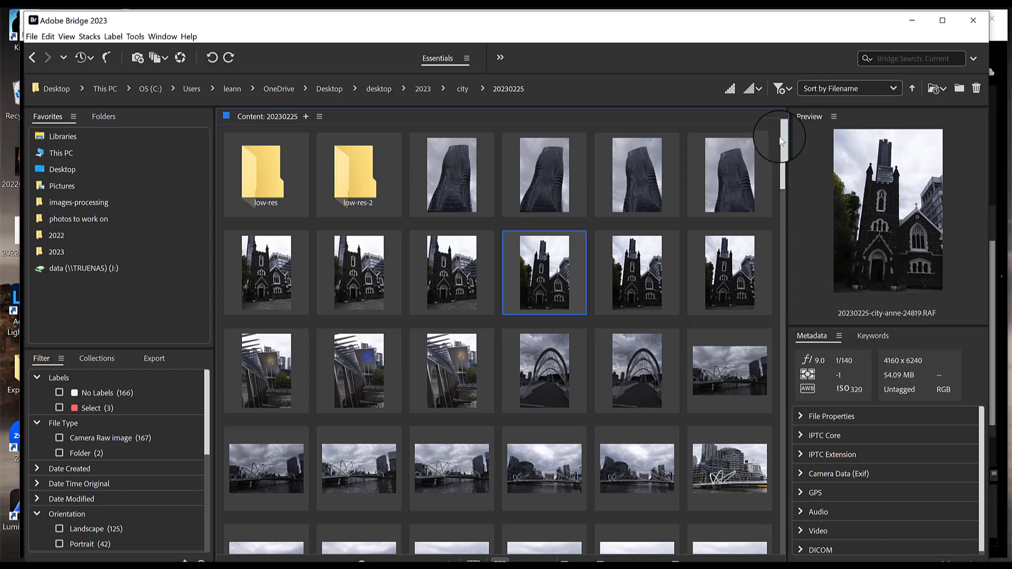
{"action": "left_click_drag", "start_coordinate": [784, 141], "coordinate": [786, 250]}
{"action": "left_click", "coordinate": [365, 302]}
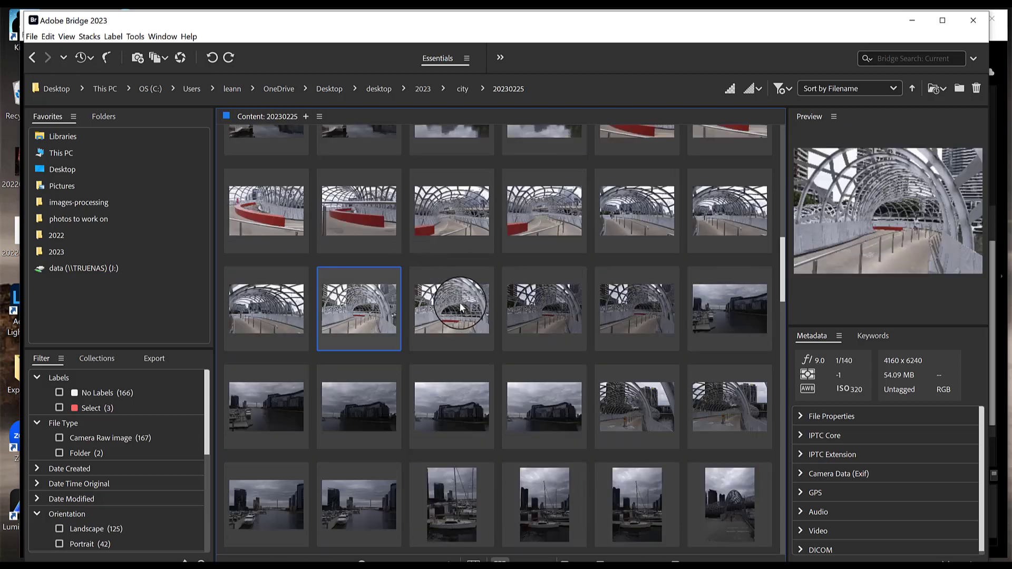
{"action": "left_click", "coordinate": [460, 303]}
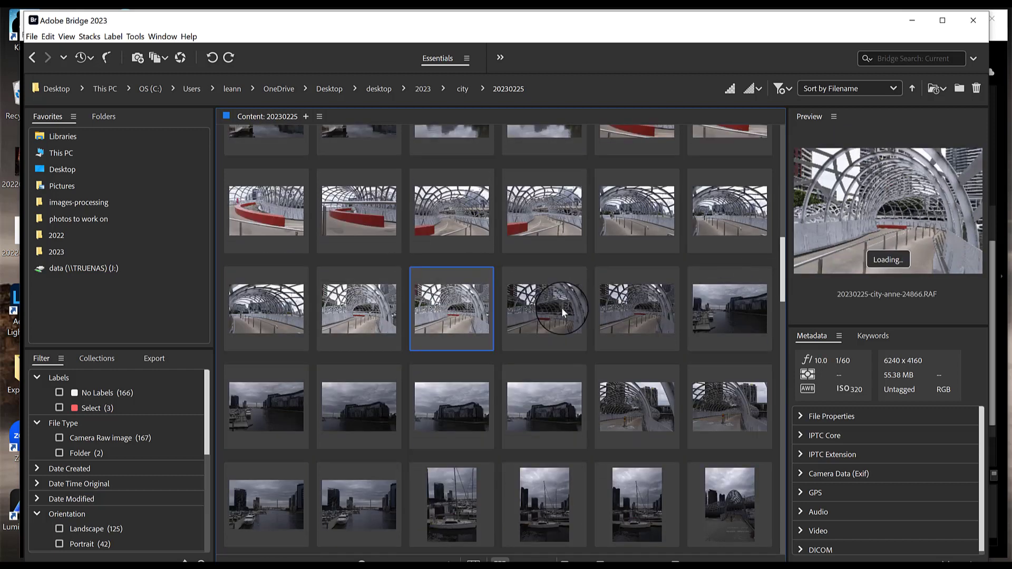
{"action": "left_click", "coordinate": [559, 307]}
{"action": "left_click", "coordinate": [652, 294]}
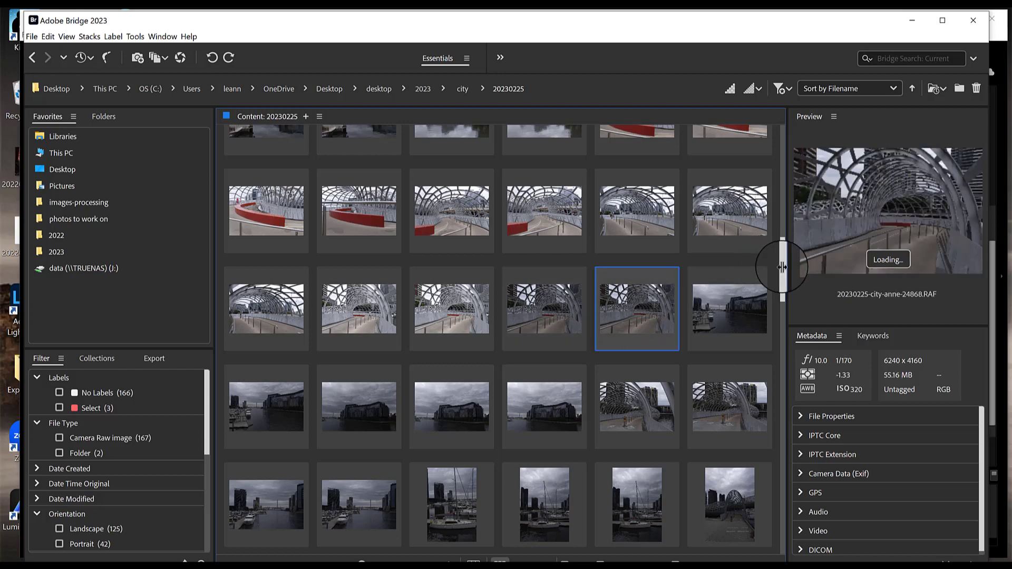
{"action": "scroll", "coordinate": [773, 159], "scroll_direction": "up", "scroll_amount": 1}
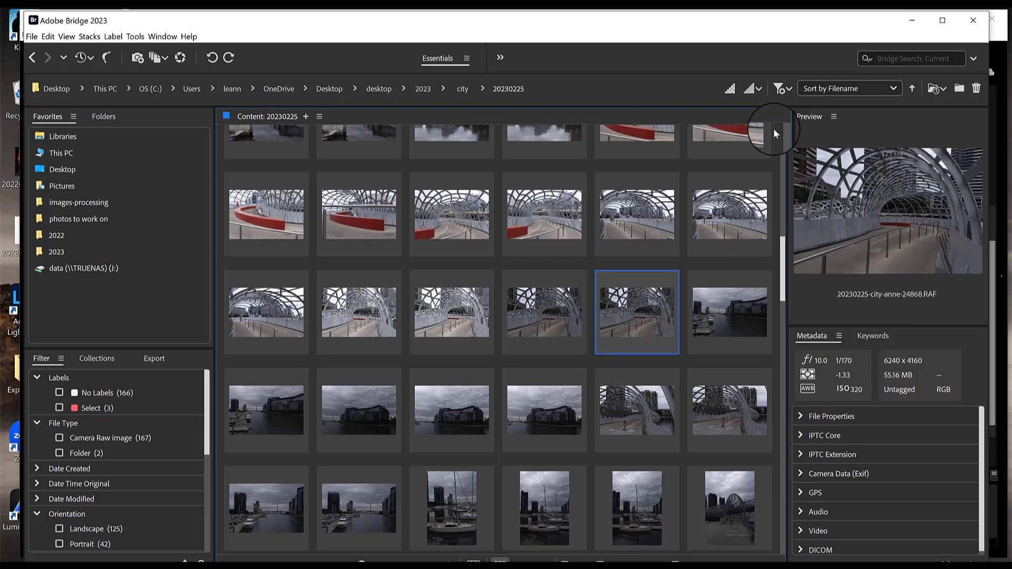
{"action": "scroll", "coordinate": [775, 129], "scroll_direction": "up", "scroll_amount": 10}
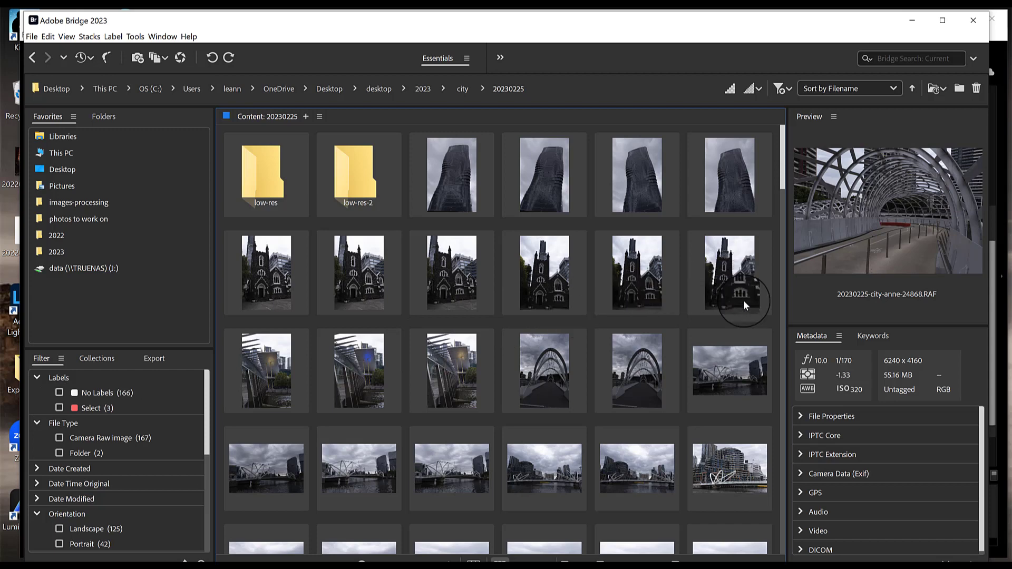
{"action": "left_click", "coordinate": [637, 370]}
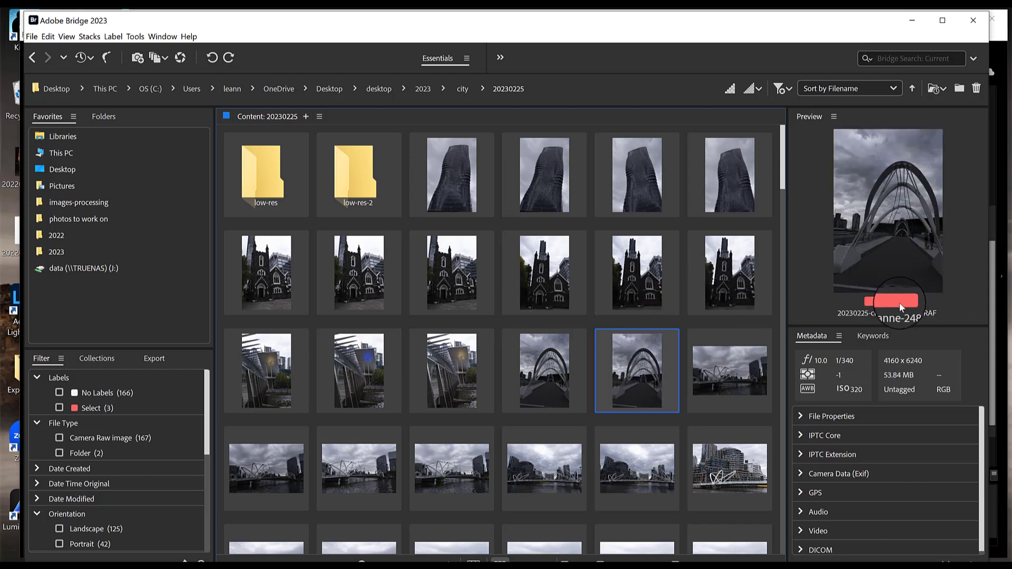